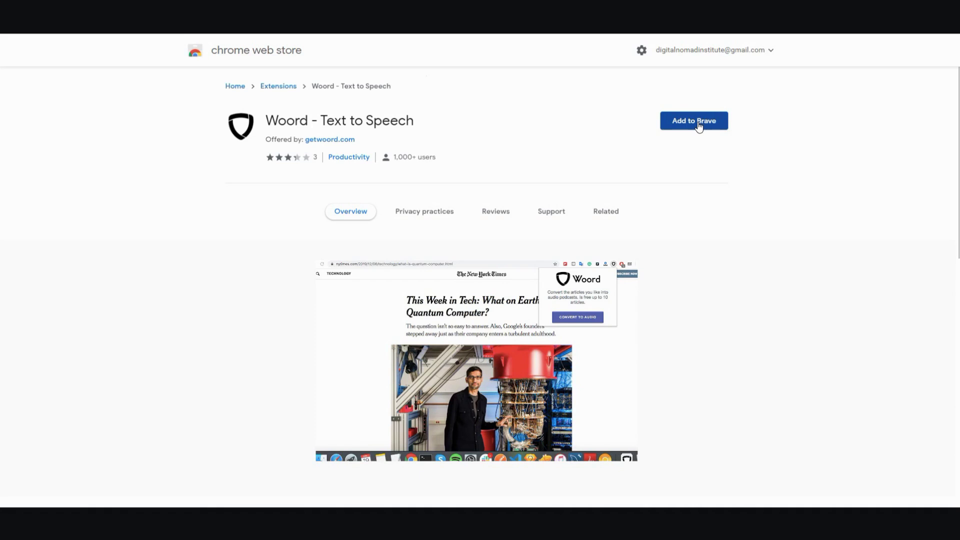
Install the Woord - Text to Speech extension in Brave, pin it for quick access and open it.
click(700, 127)
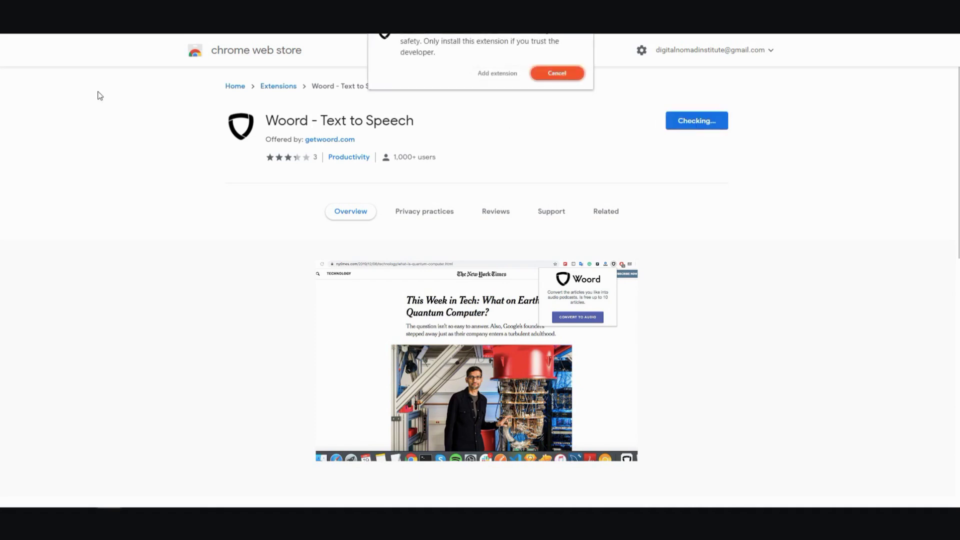
click(483, 73)
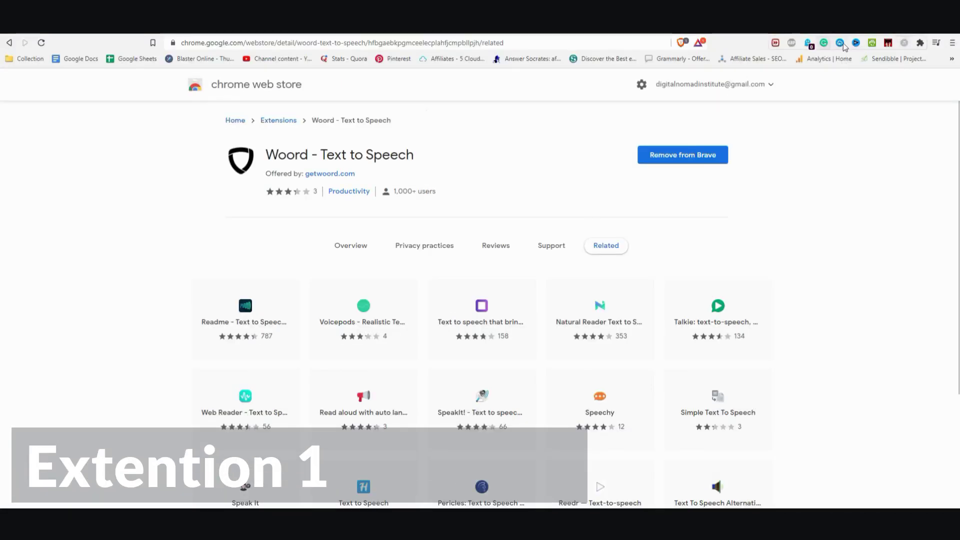
click(921, 43)
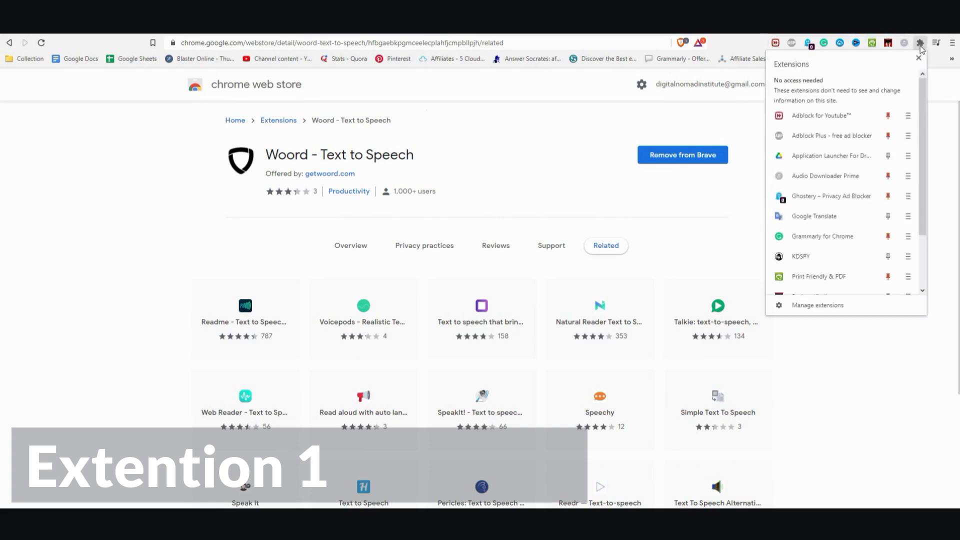
scroll(858, 170, down, 1)
scroll(857, 172, down, 1)
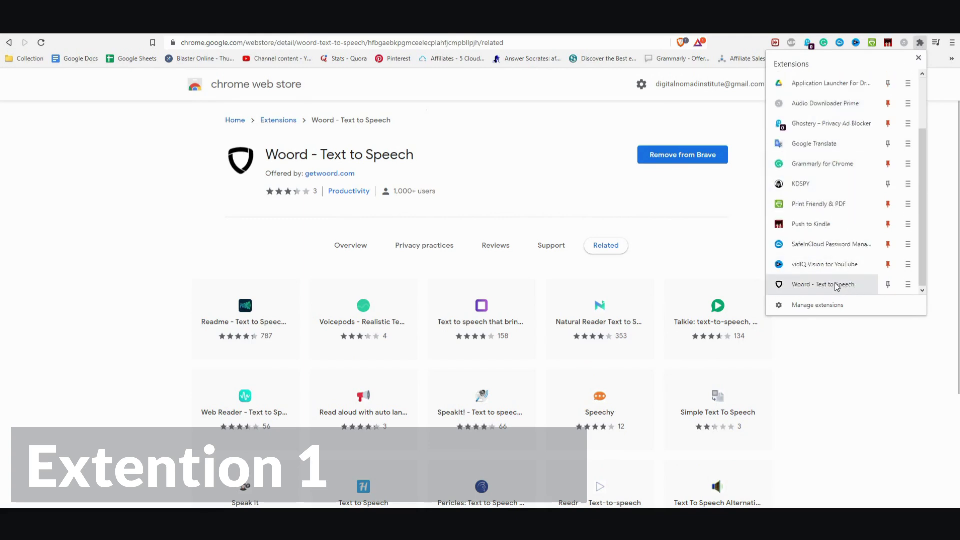
click(888, 285)
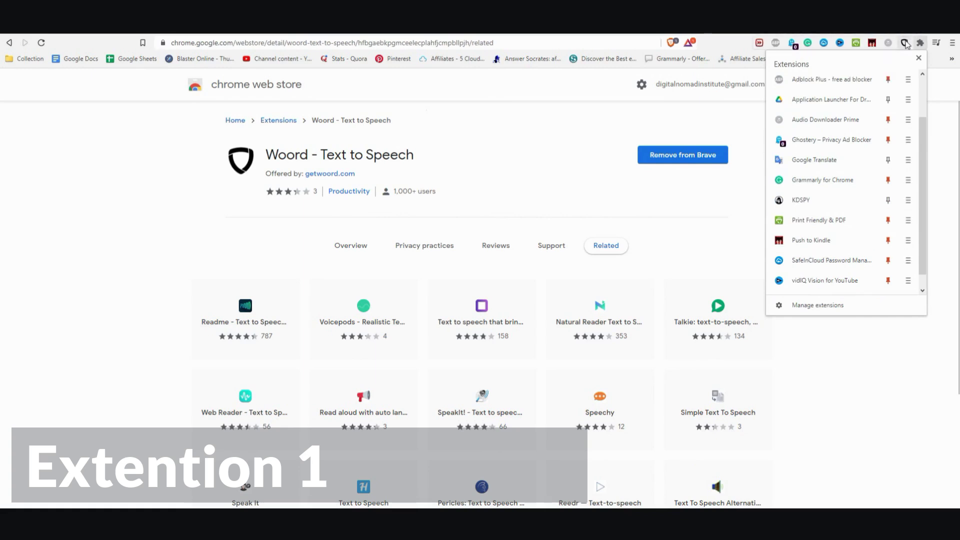
click(940, 134)
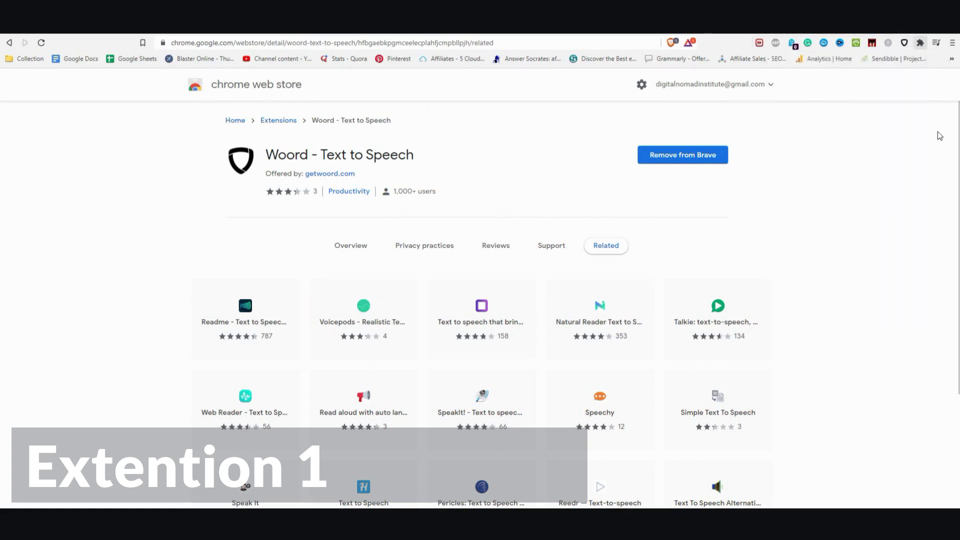
click(905, 44)
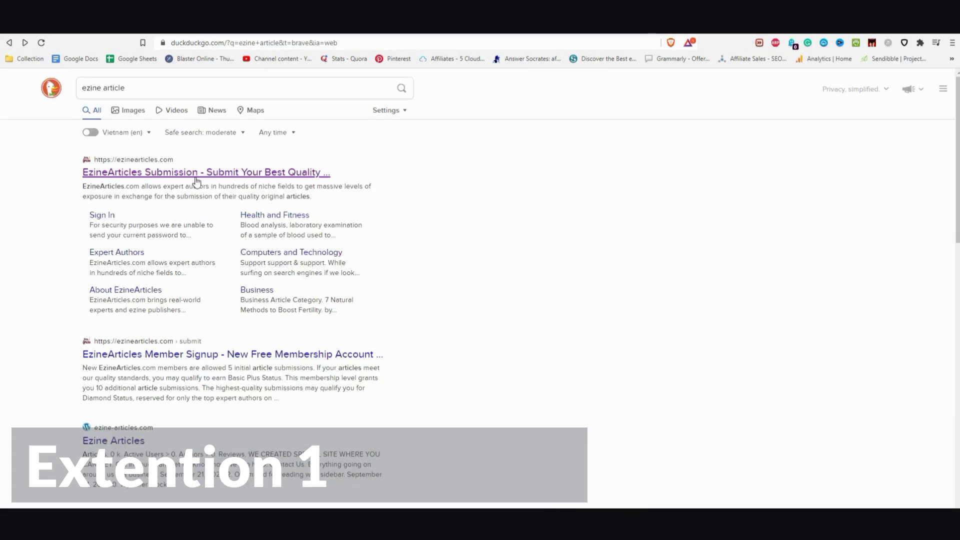
Open the EzineArticles site from the search results and go to the article "5 Reasons I've Lost Faith In American Politics!".
click(195, 175)
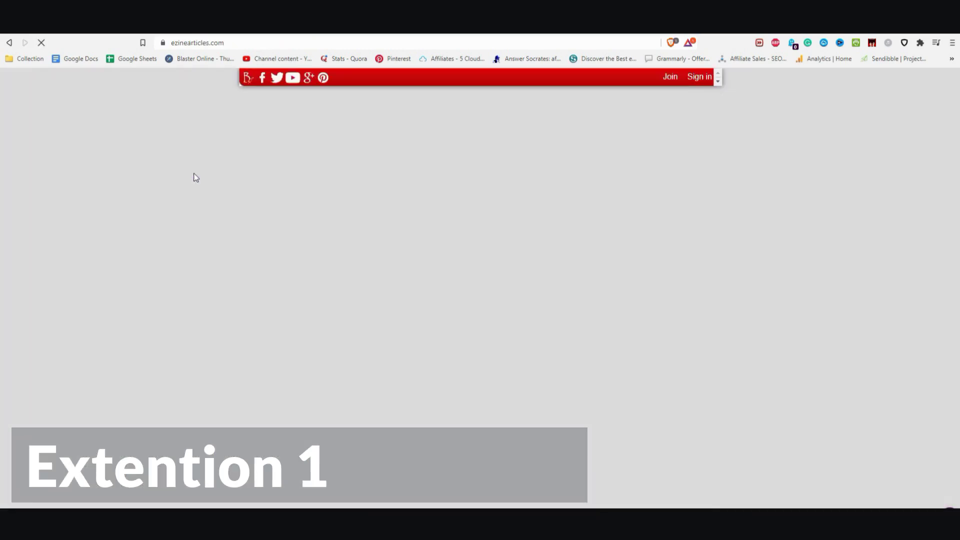
scroll(385, 332, down, 5)
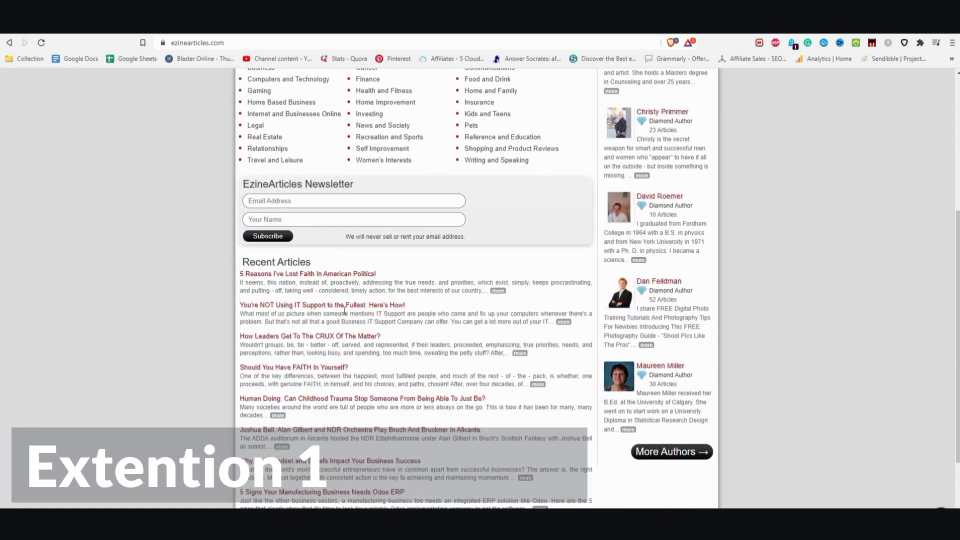
click(328, 278)
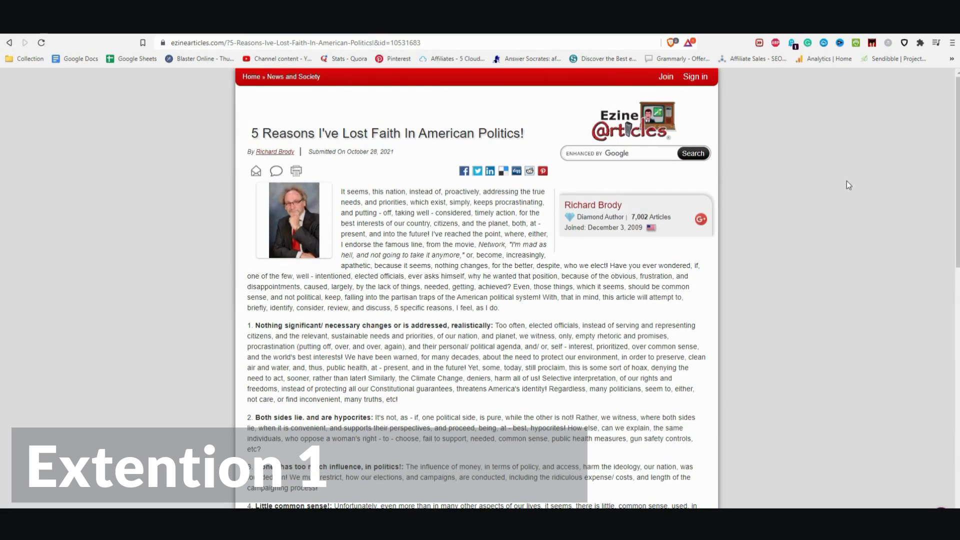
Run the Woord extension's Speak It on the article and look over the text and voice options on Woord's Text to Audio page.
click(906, 44)
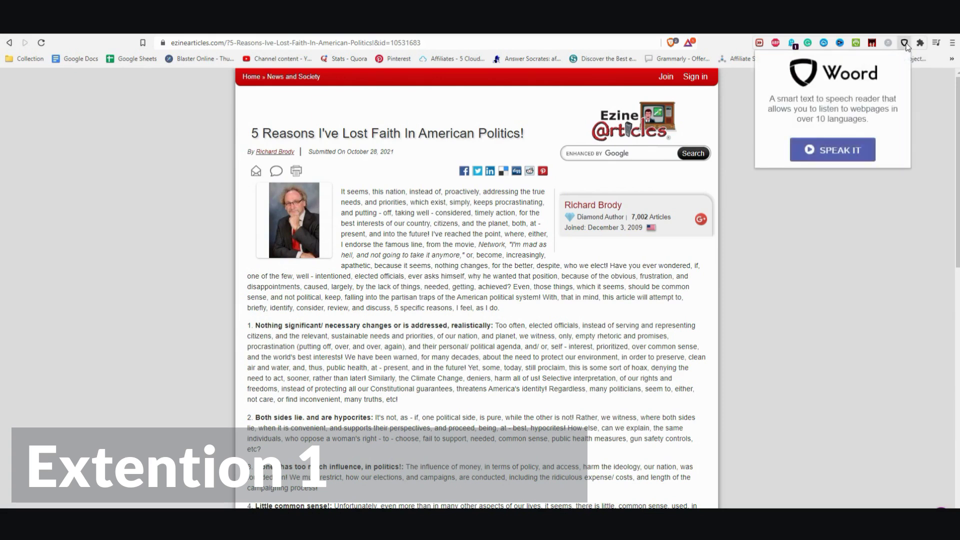
click(821, 151)
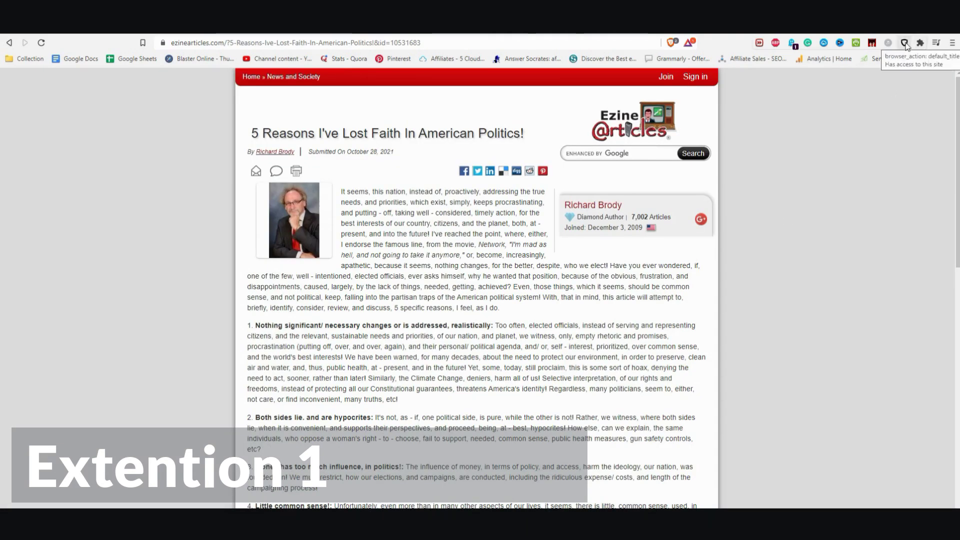
scroll(847, 358, down, 3)
scroll(845, 353, up, 3)
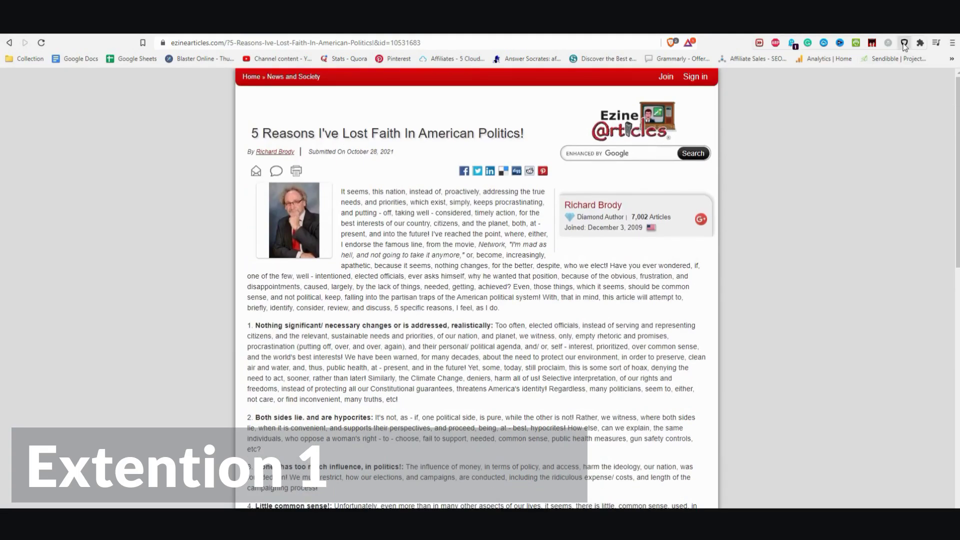
click(905, 44)
click(823, 150)
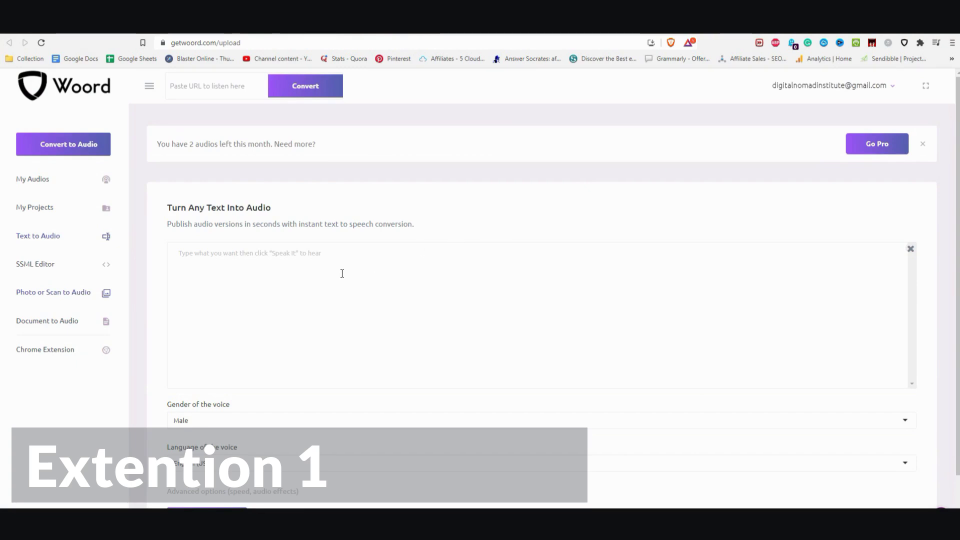
scroll(336, 273, down, 2)
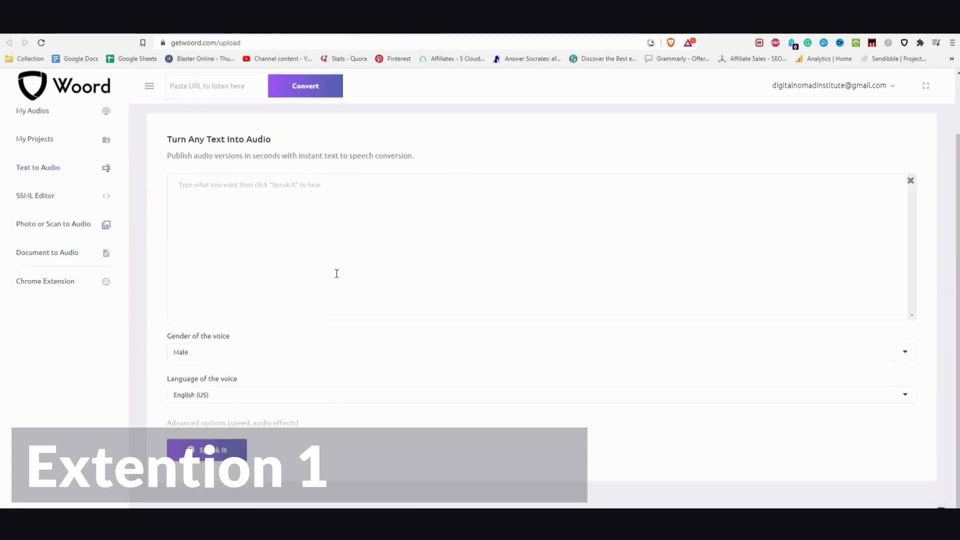
scroll(337, 273, up, 2)
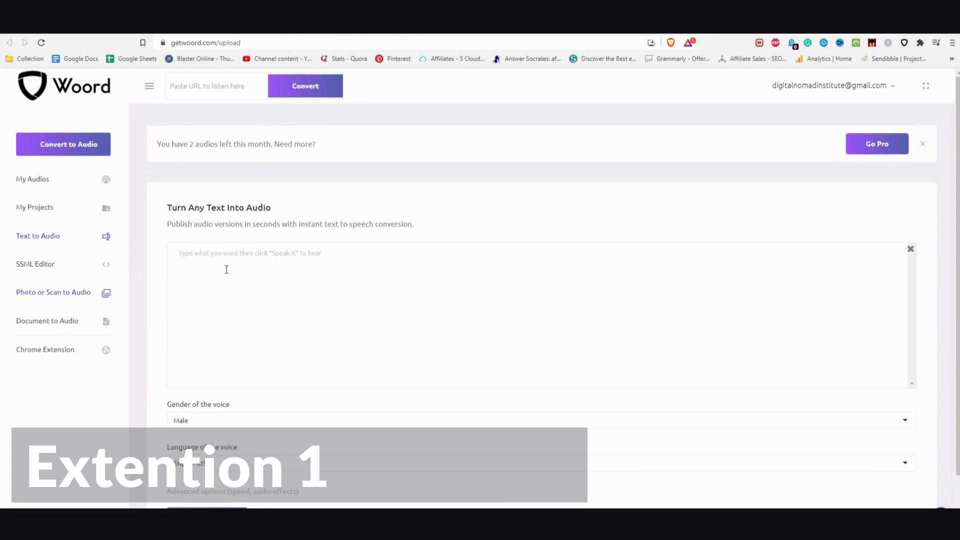
Copy the article's opening paragraph into Woord's text field and convert it to audio with the Male, English (US) voice.
key(ctrl+Tab)
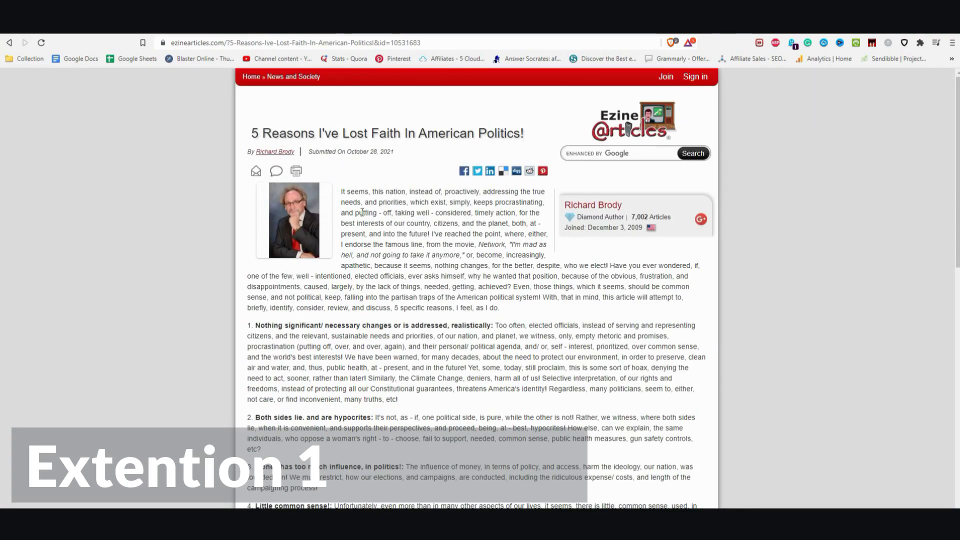
drag(342, 191, 520, 309)
key(ctrl+c)
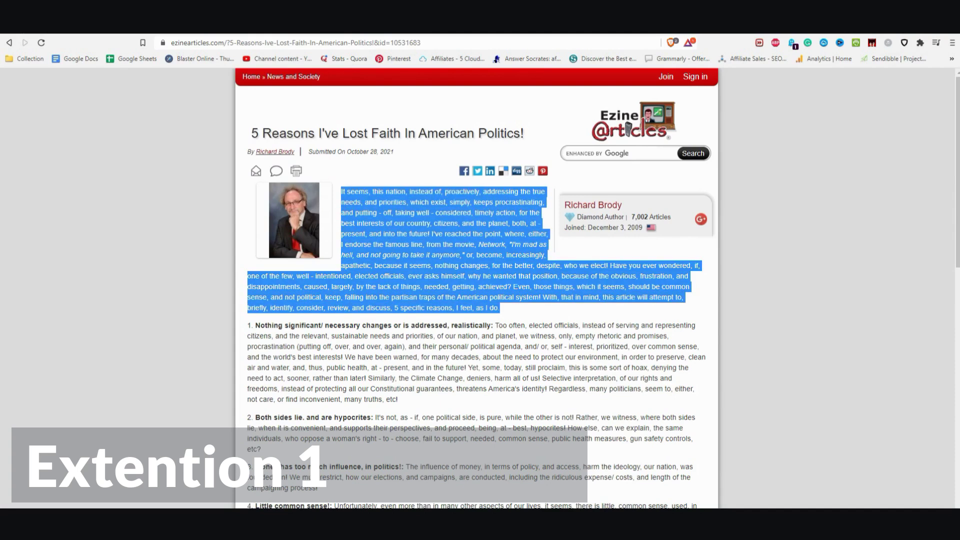
key(ctrl+Tab)
click(328, 256)
key(ctrl+v)
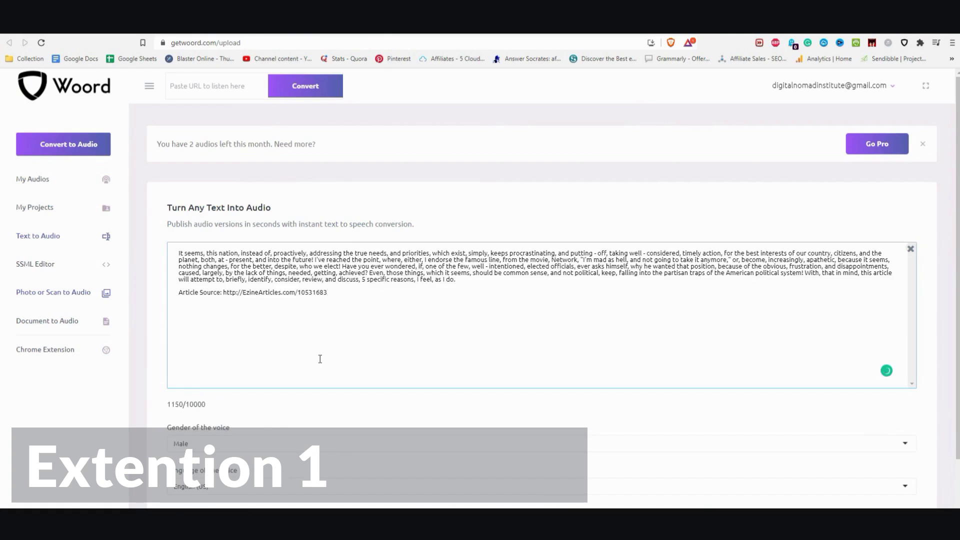
scroll(813, 283, down, 2)
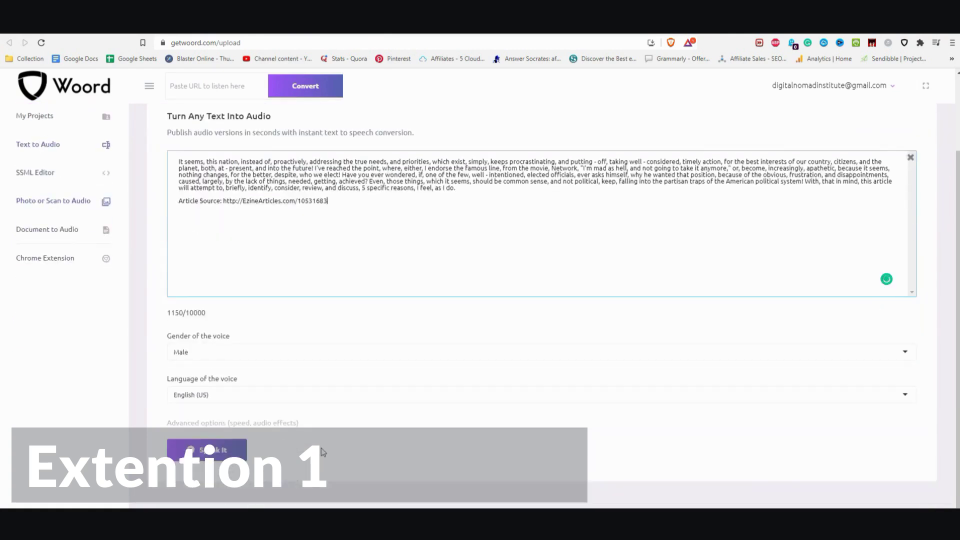
click(229, 453)
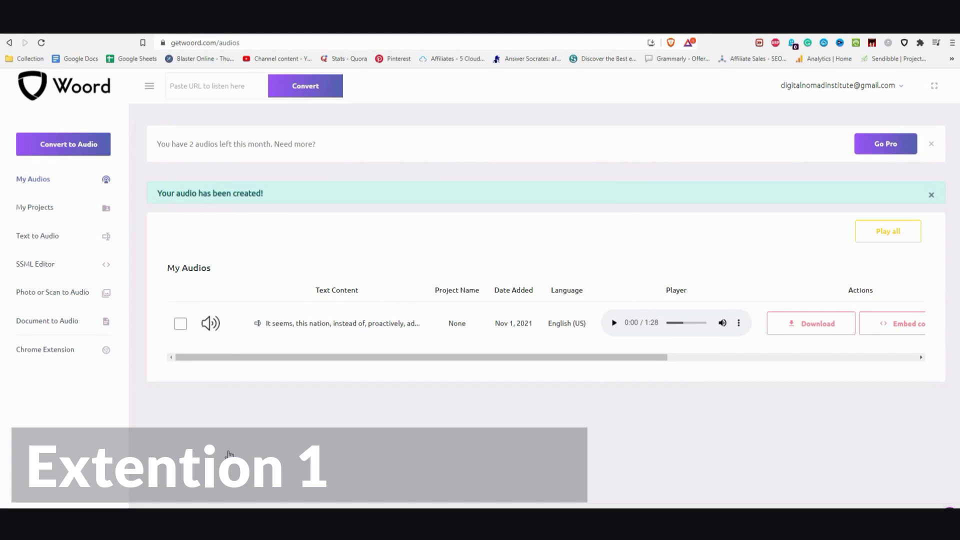
Play the generated audio and examine its download, embed code and delete options in My Audios.
click(614, 324)
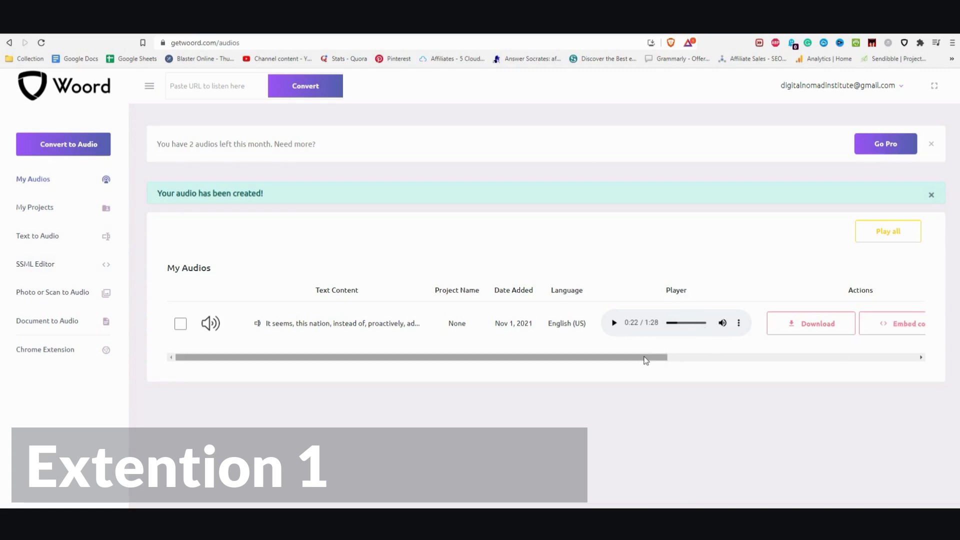
drag(592, 359, 811, 361)
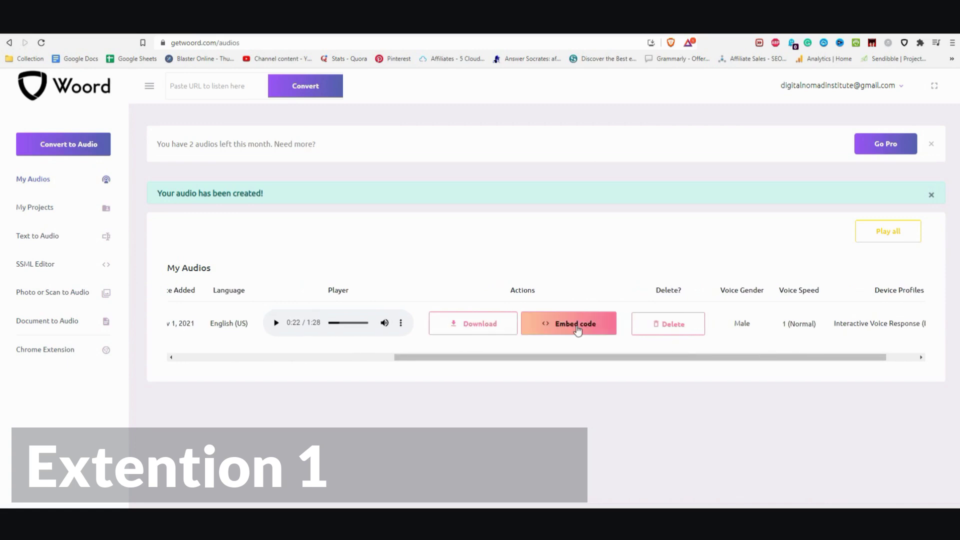
drag(776, 357, 554, 364)
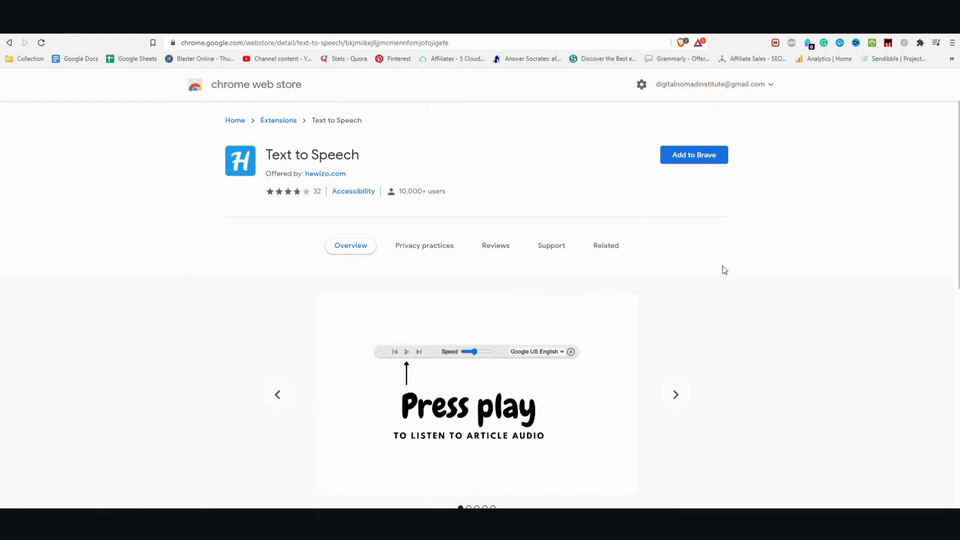
Review the store description of the Text to Speech extension by hewizo.com and install it in Brave.
scroll(690, 197, down, 10)
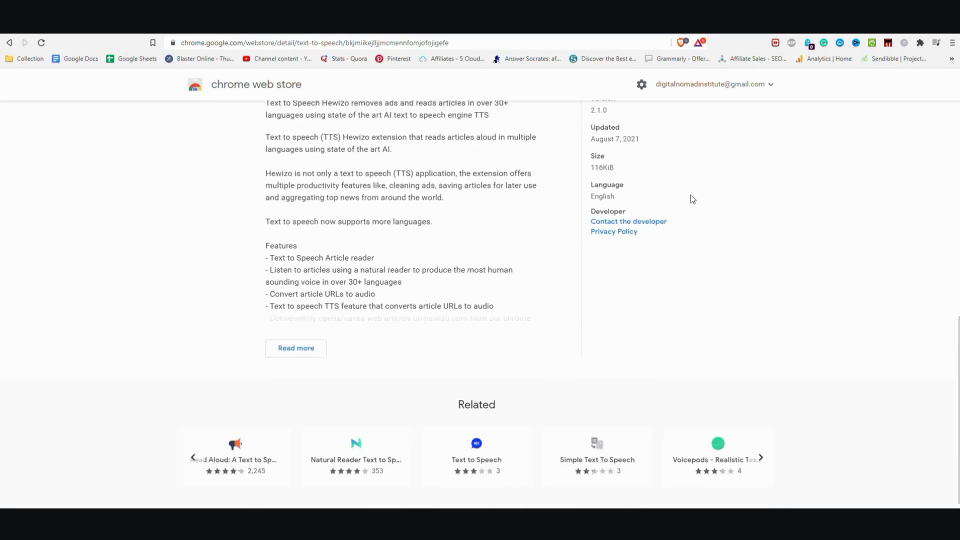
scroll(695, 200, up, 10)
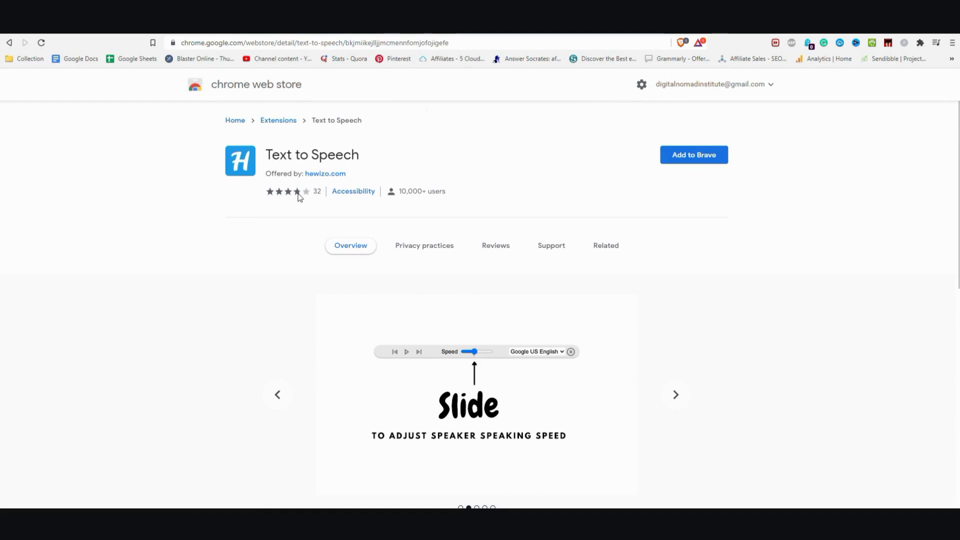
click(694, 161)
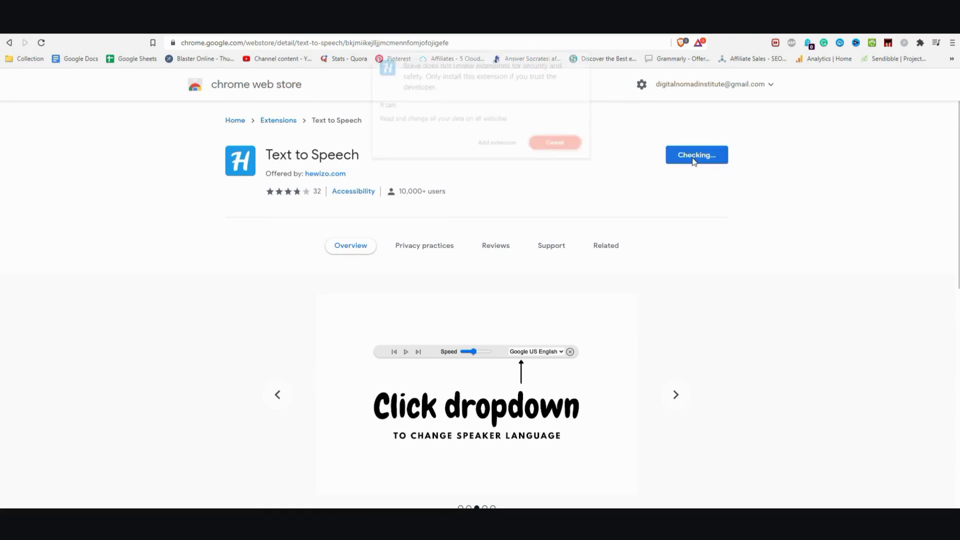
click(496, 146)
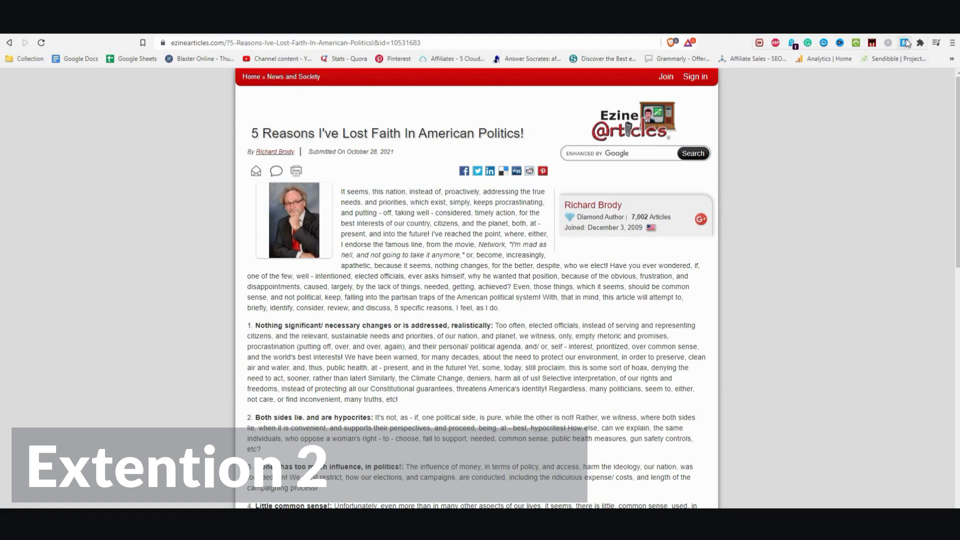
Select the article's opening paragraph and have the Hewizo extension read it aloud with Read Page.
click(906, 44)
drag(341, 195, 517, 311)
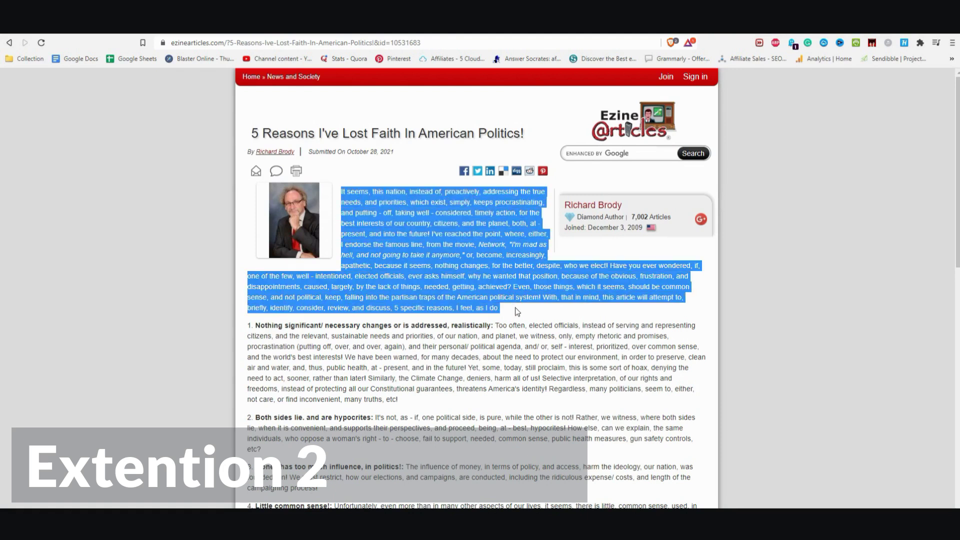
right_click(436, 237)
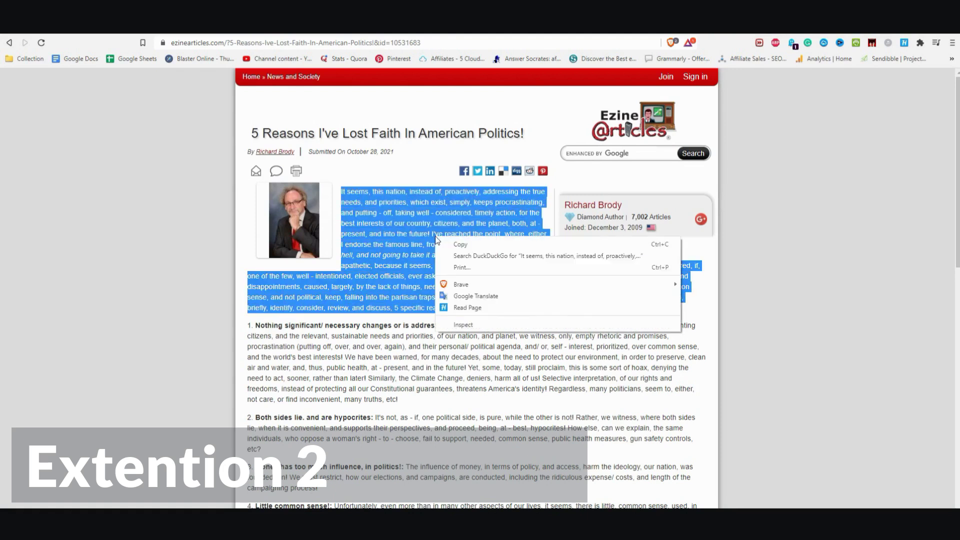
click(482, 307)
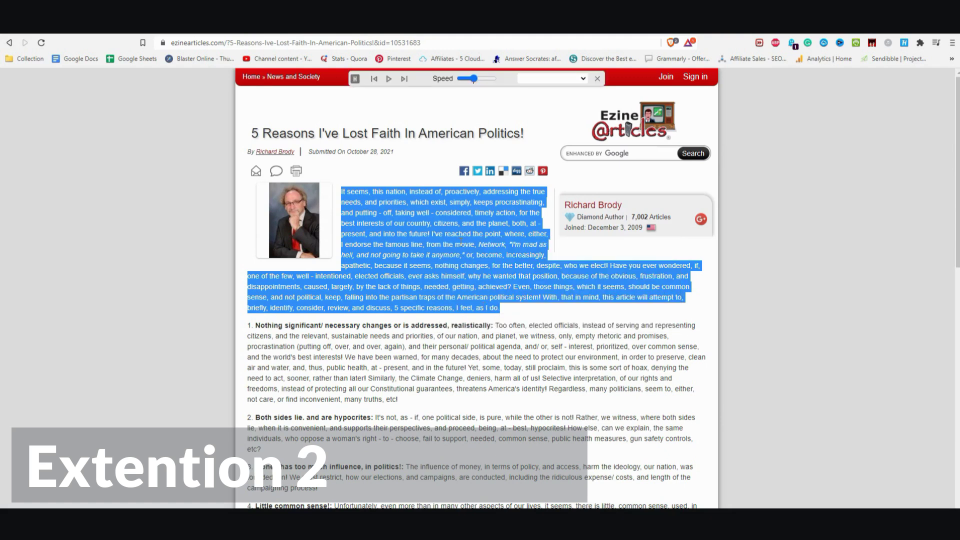
click(389, 79)
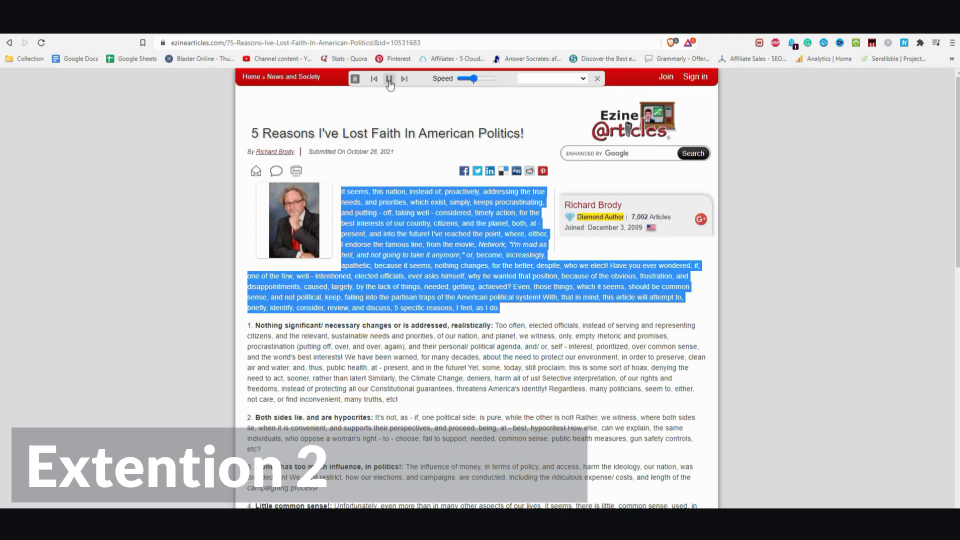
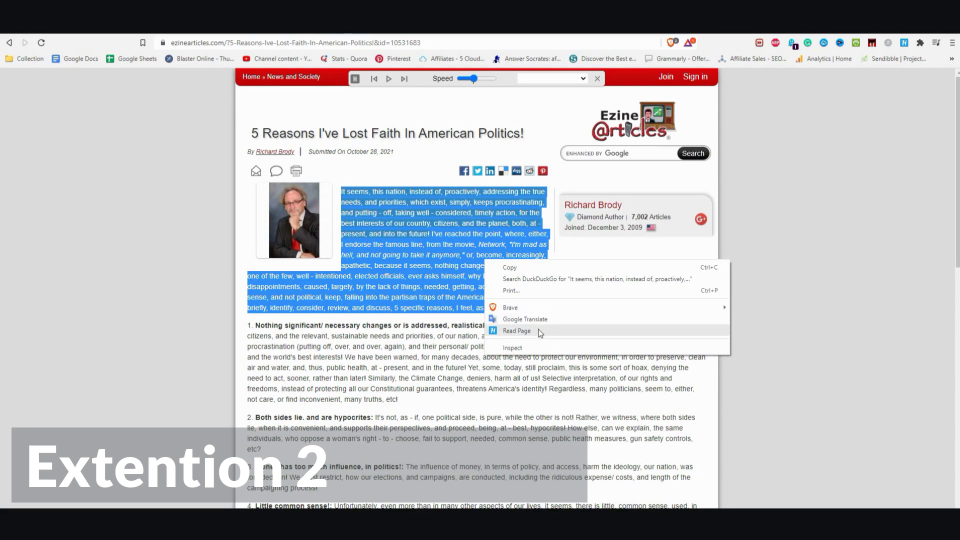
click(516, 331)
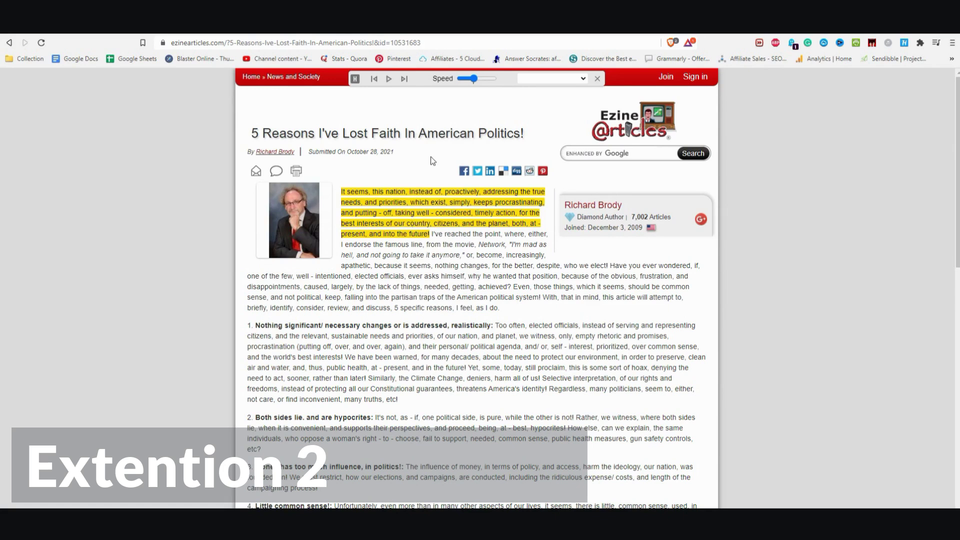
click(389, 78)
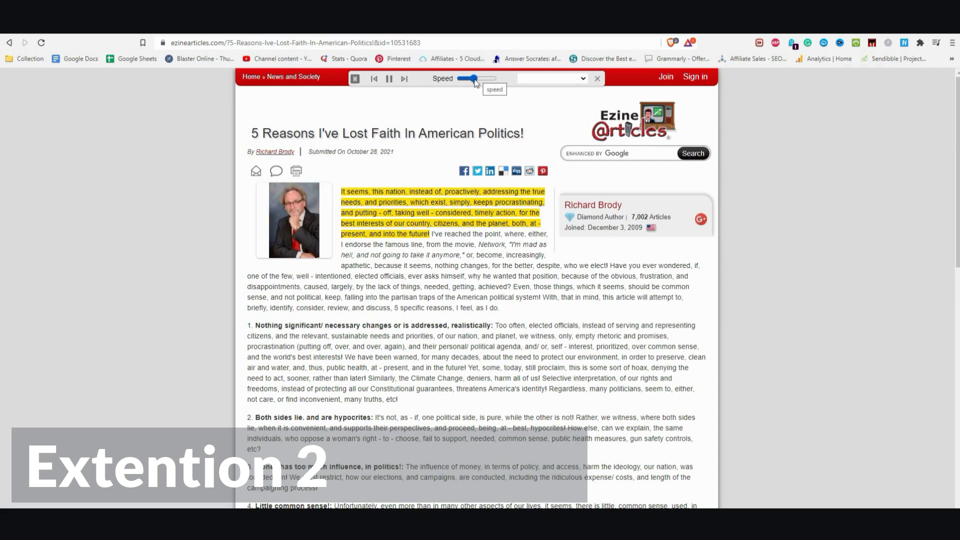
Raise the Hewizo reading speed, listen to the faster voice, pause the playback and look over the rest of the article.
drag(478, 78, 487, 82)
click(390, 80)
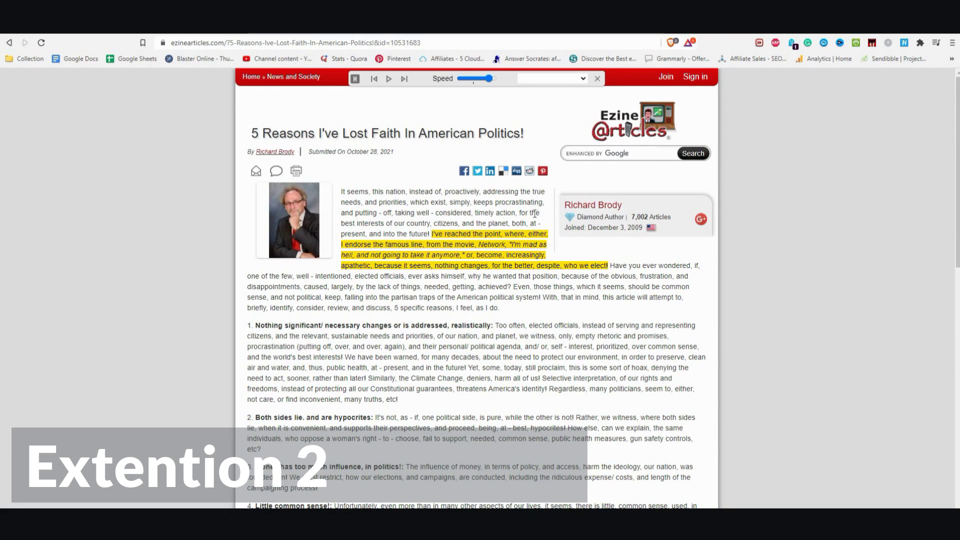
scroll(549, 239, down, 2)
scroll(549, 239, down, 3)
scroll(549, 238, up, 5)
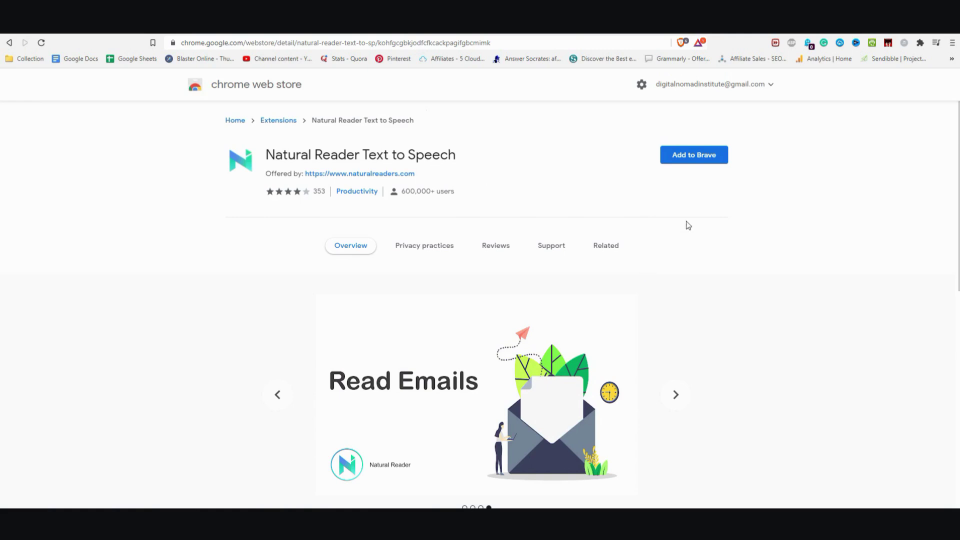
Install the Natural Reader Text to Speech extension in Brave from its store page and pin it beside the address bar.
scroll(689, 221, down, 4)
scroll(689, 222, up, 4)
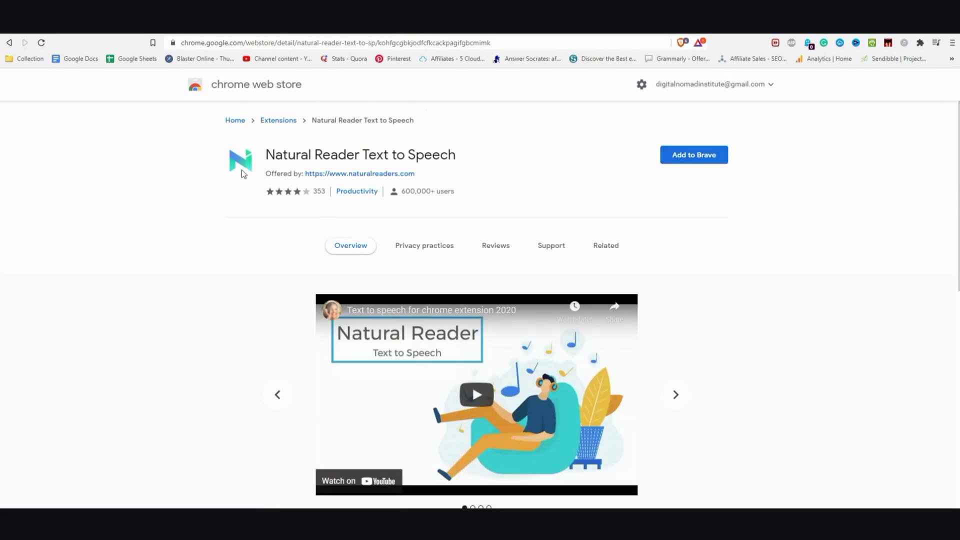
click(694, 159)
click(498, 142)
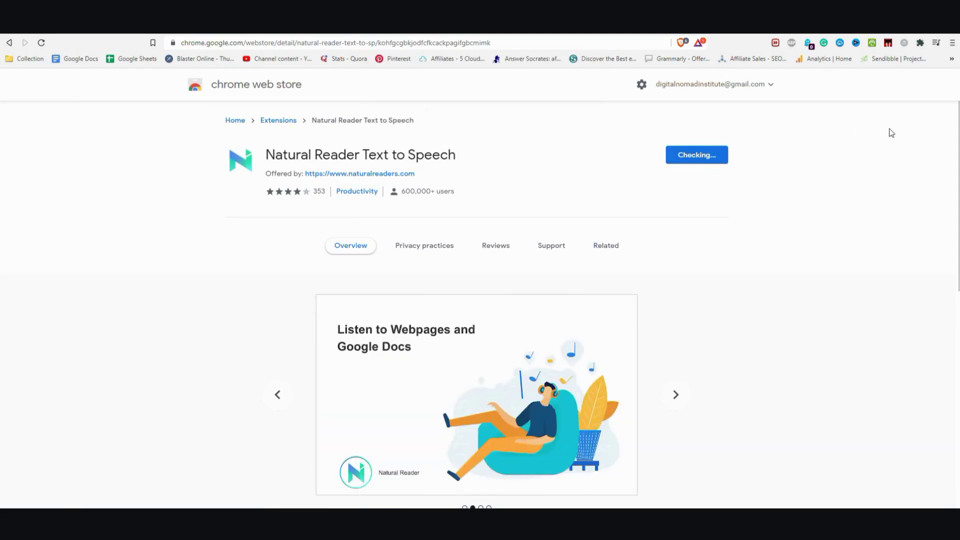
click(920, 45)
scroll(888, 238, down, 1)
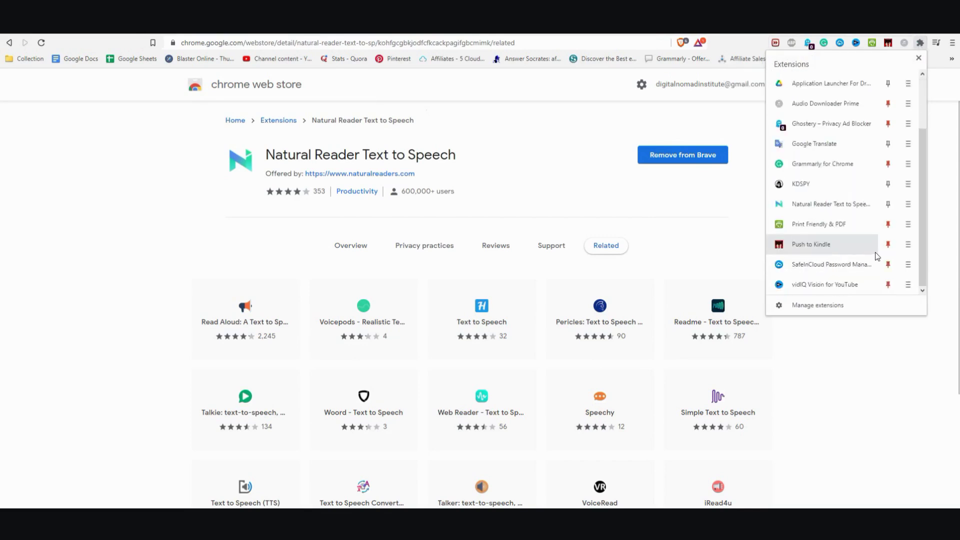
click(889, 204)
click(524, 270)
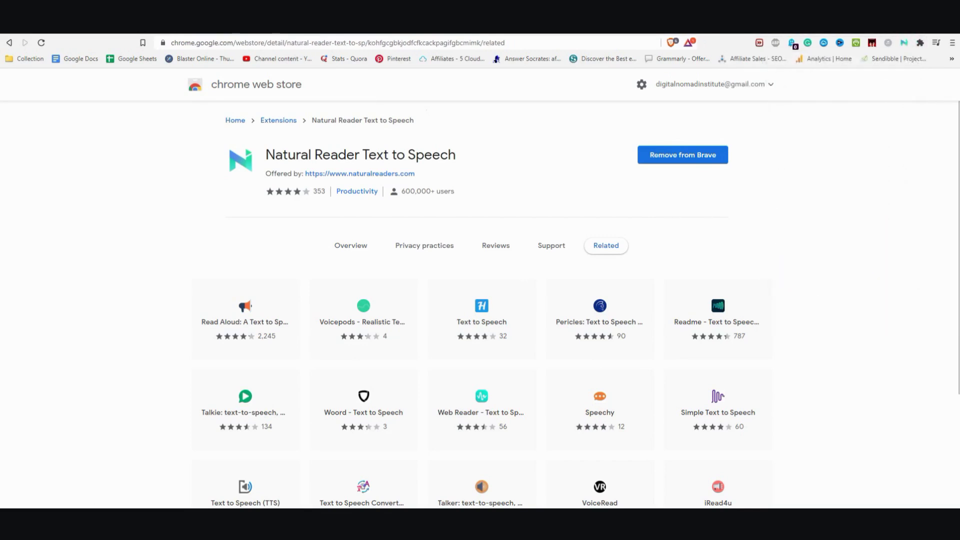
Return to the EzineArticles page, open the Natural Reader player and have it read the start of the article, pausing after a sample.
key(ctrl+Tab)
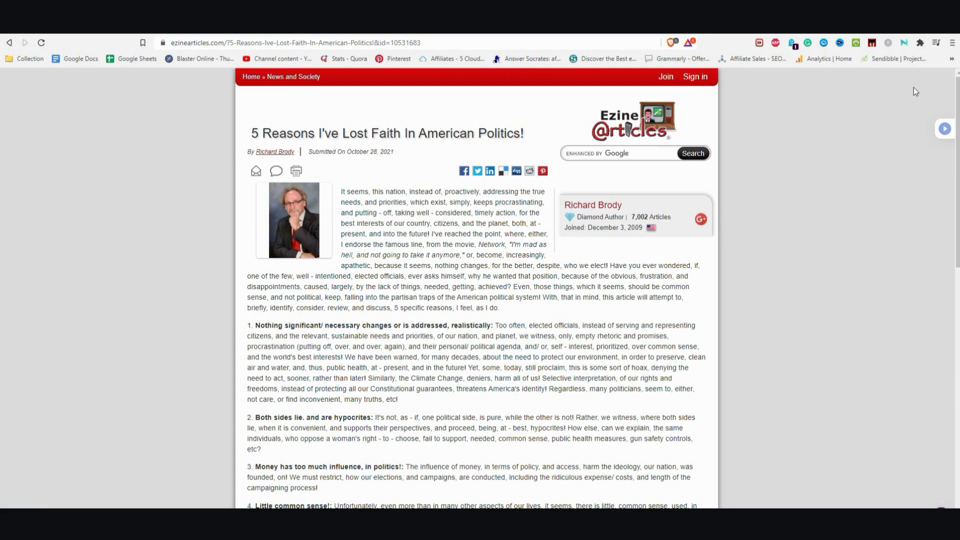
click(904, 44)
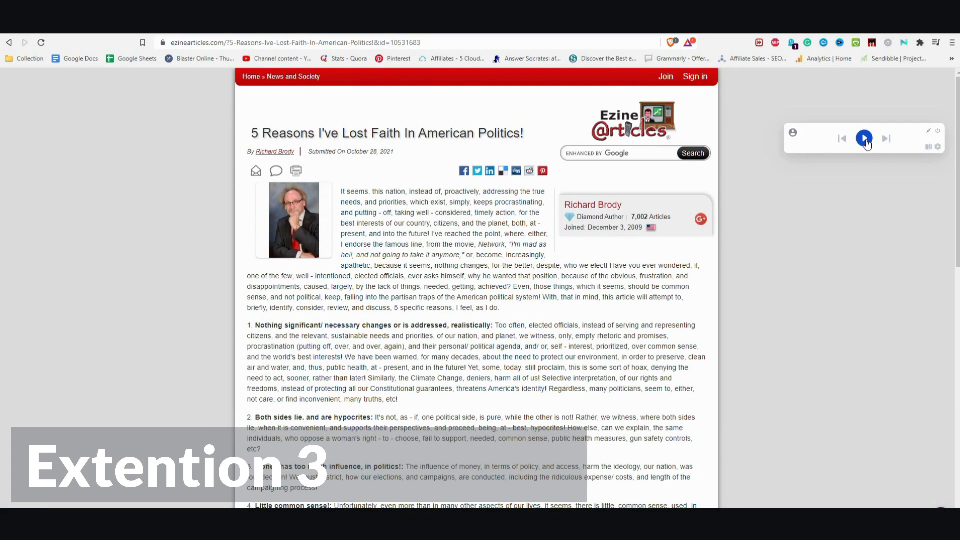
click(865, 140)
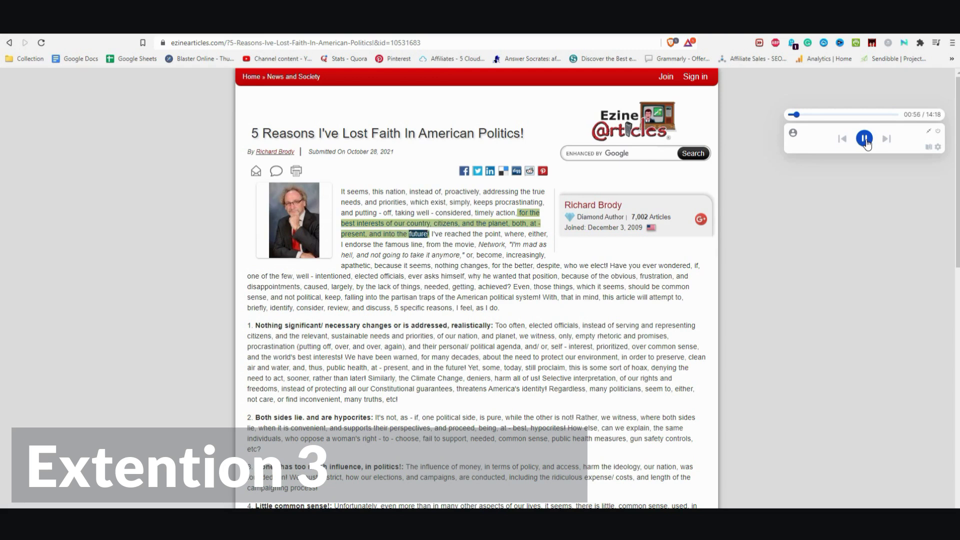
click(866, 141)
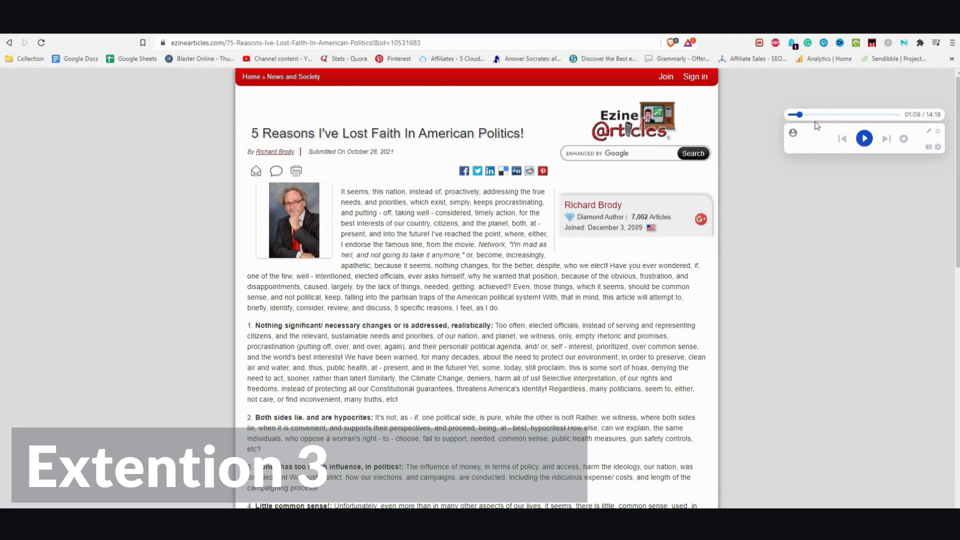
Skip the Natural Reader playback to about 7:20 and to about 11:50, listening to a short sample at each position.
click(845, 114)
click(865, 139)
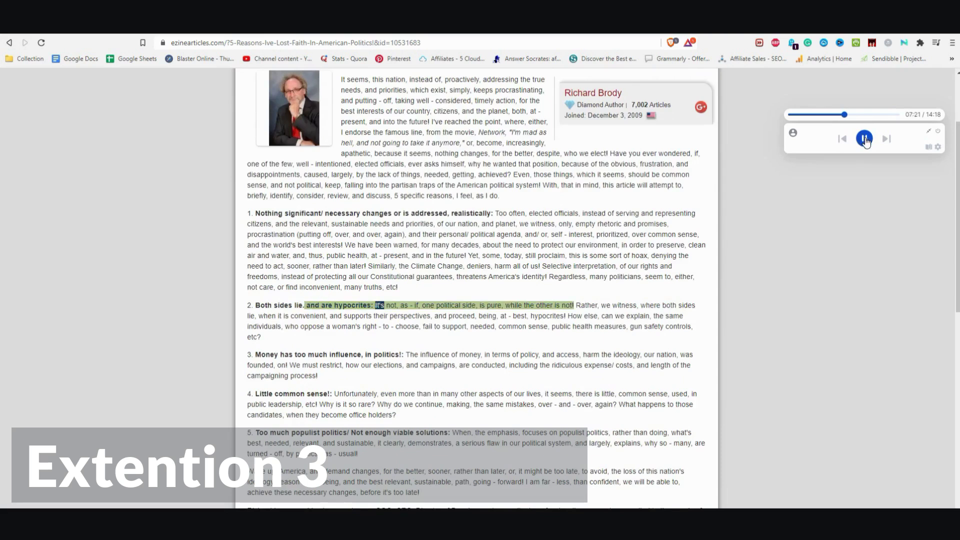
click(866, 140)
drag(852, 119, 886, 119)
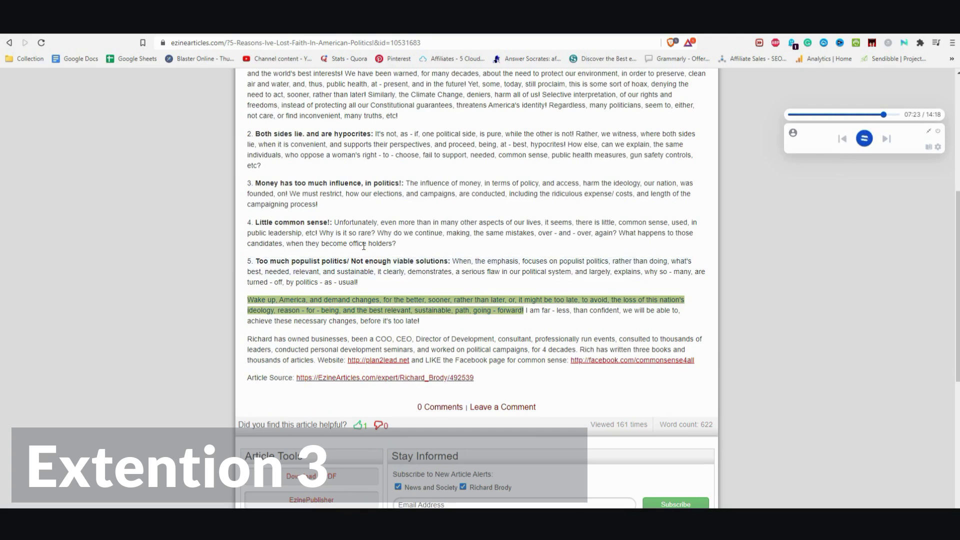
click(864, 139)
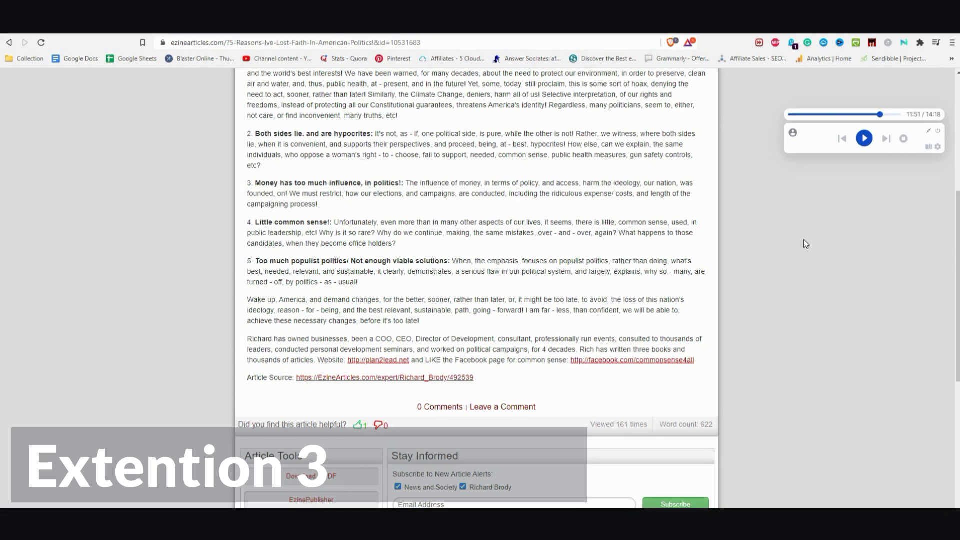
scroll(806, 244, up, 6)
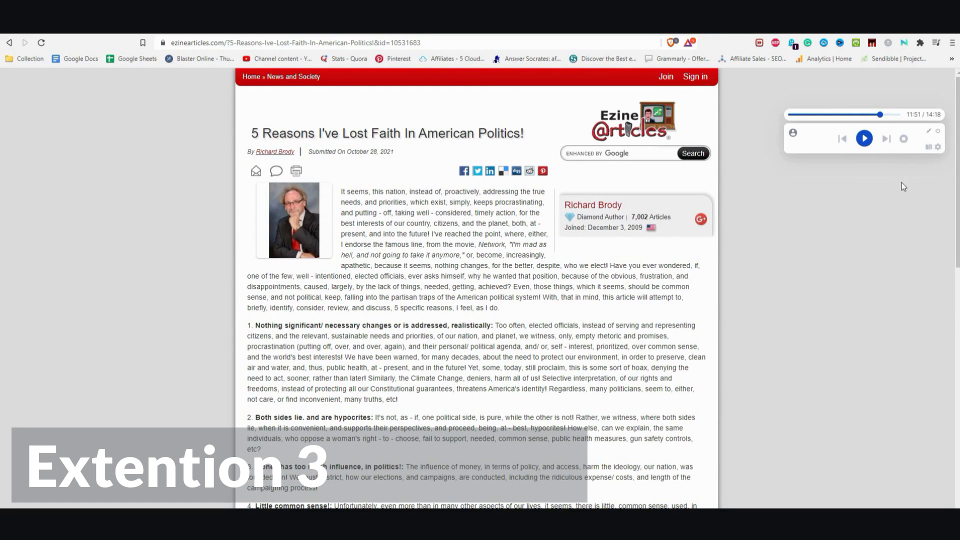
Select the premium English (US) - Ryan voice and listen to the sentence beginning "I've reached the point", pausing after a sample.
click(938, 150)
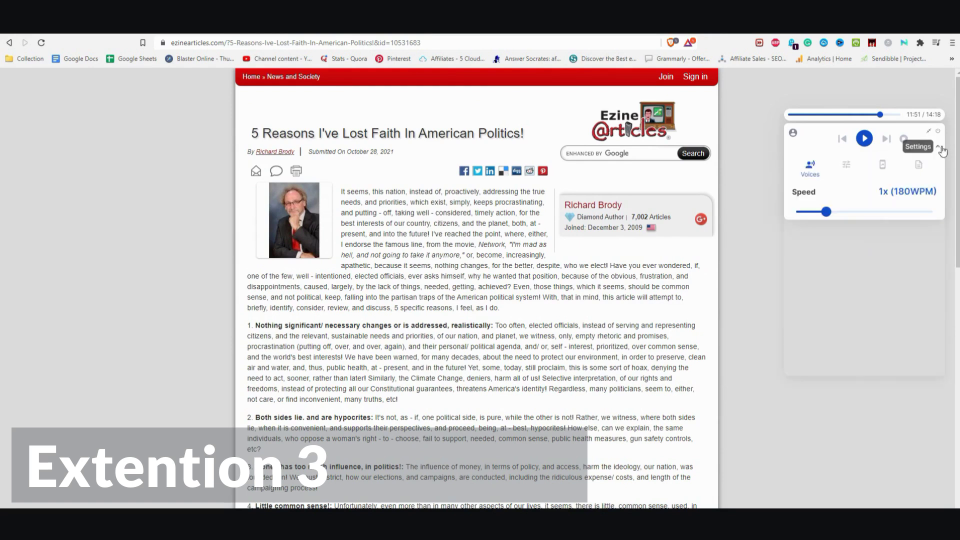
mouse_move(904, 323)
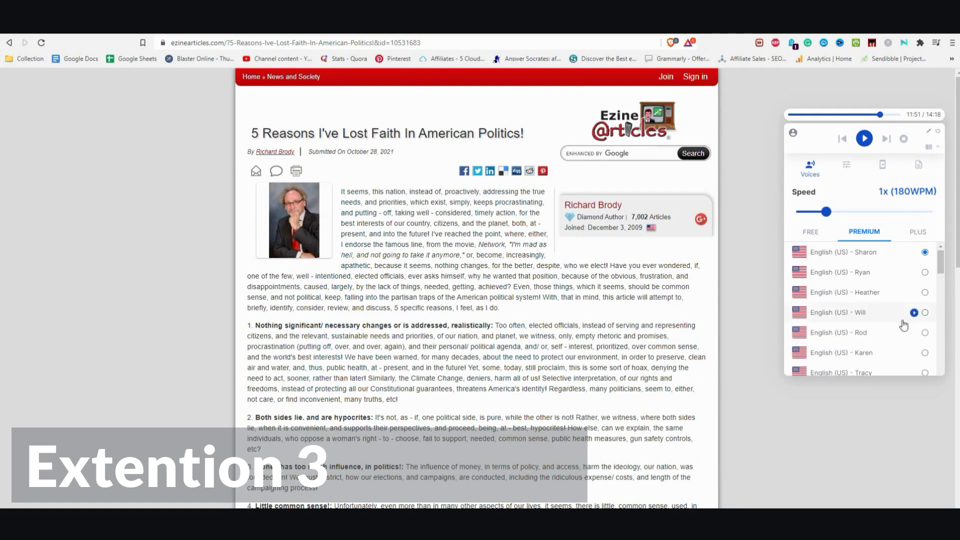
mouse_move(911, 298)
mouse_move(920, 281)
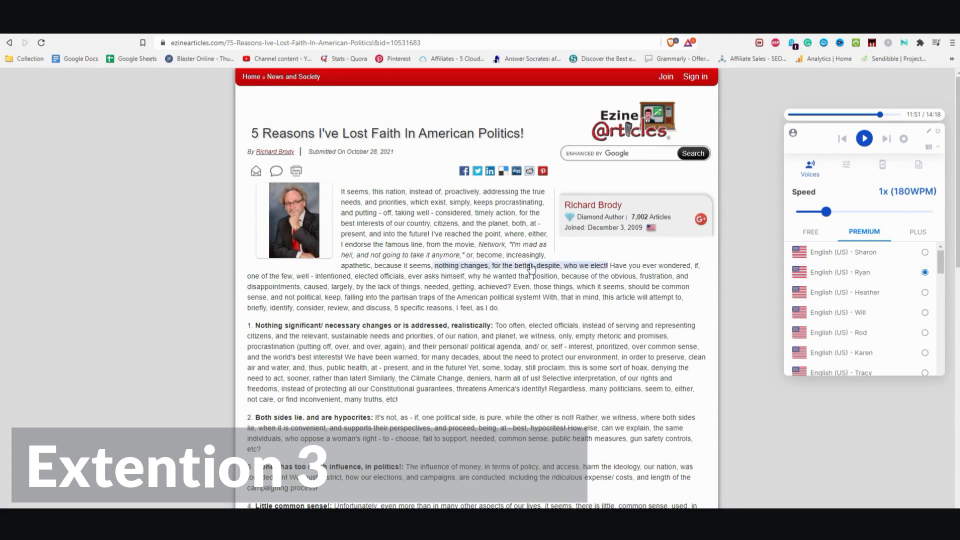
click(443, 255)
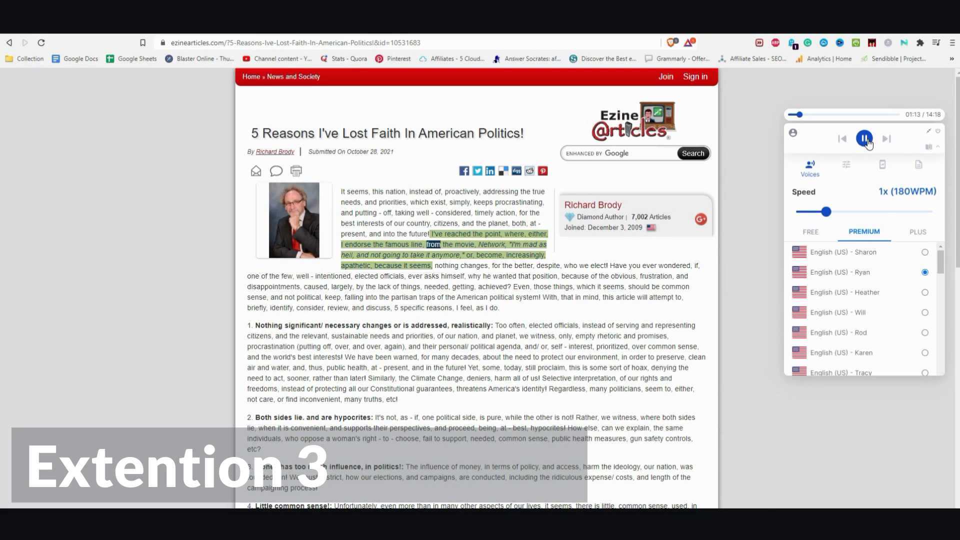
click(869, 144)
Set the reading speed to 2x with the premium English (US) - Heather voice and sample the "I've reached the point" sentence.
mouse_move(924, 290)
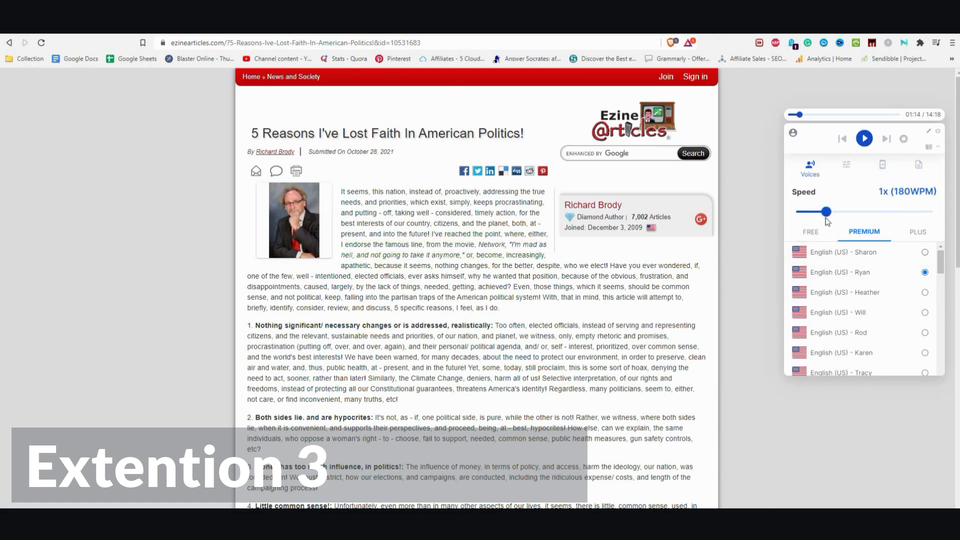
drag(826, 214, 879, 219)
click(926, 292)
click(478, 260)
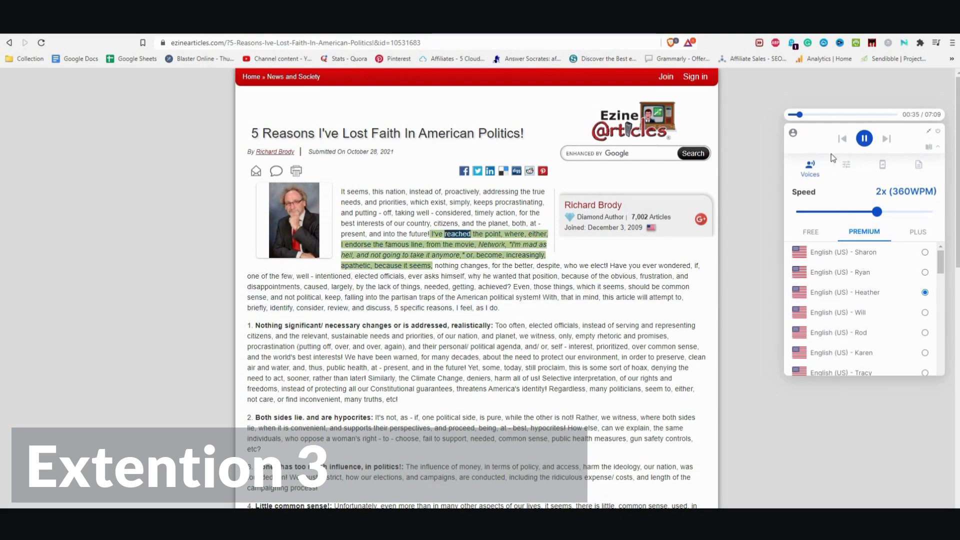
click(865, 138)
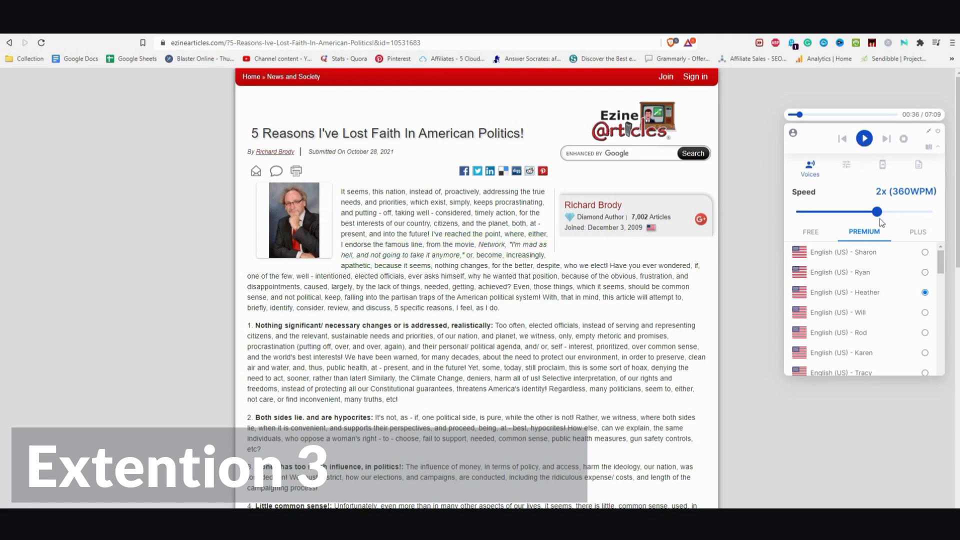
Reduce the reading speed to 1.08x (195WPM) and listen to a sample of the same sentence.
drag(877, 212, 829, 221)
click(865, 140)
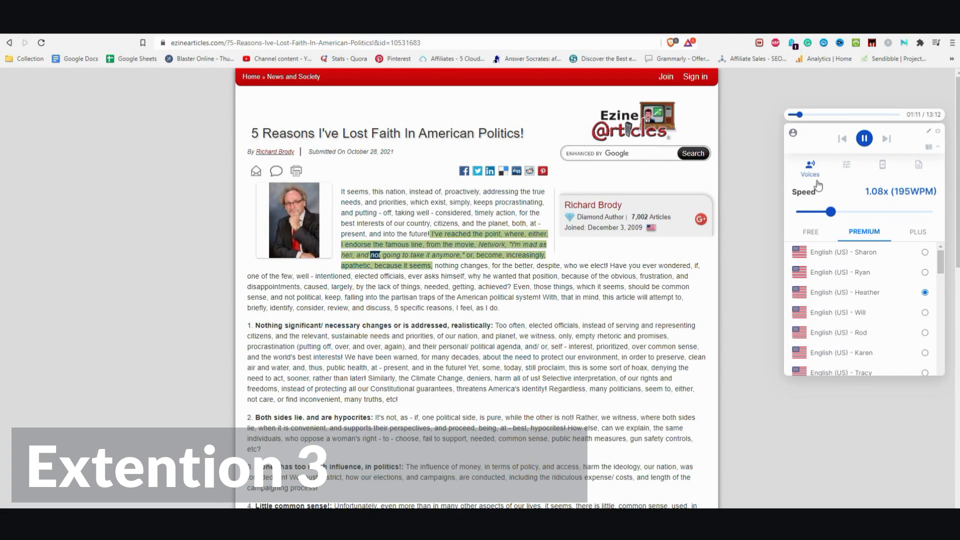
click(865, 142)
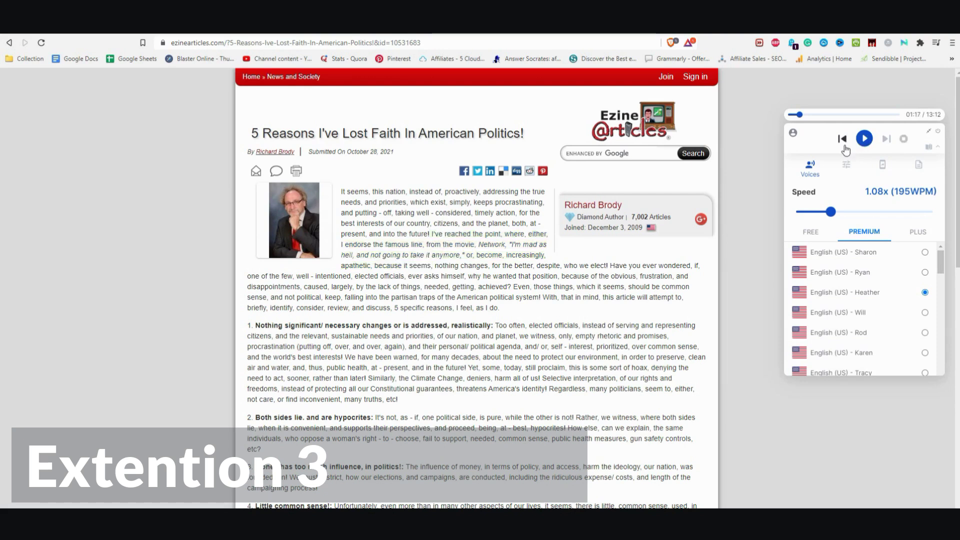
Examine the voices offered in Natural Reader's Premium, Free and Plus categories.
scroll(912, 320, down, 3)
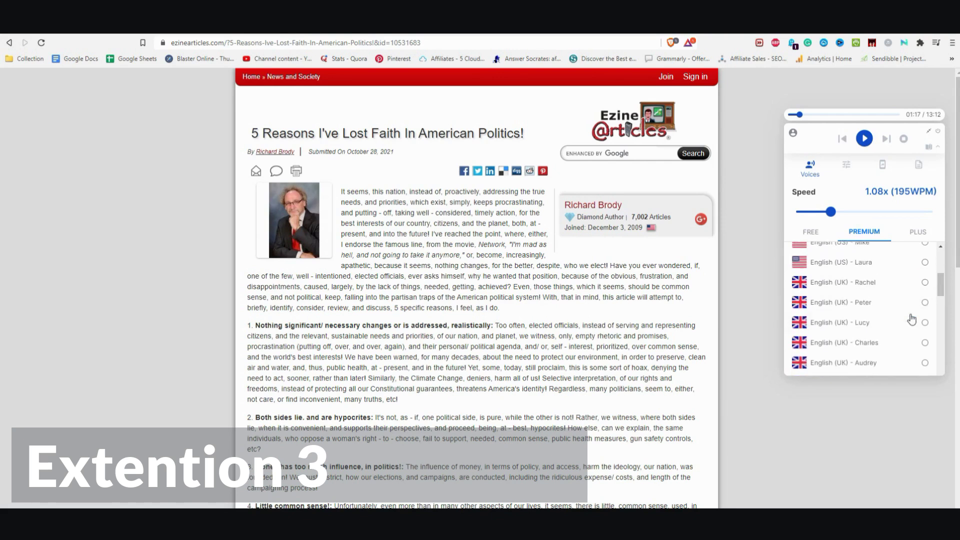
scroll(912, 320, up, 3)
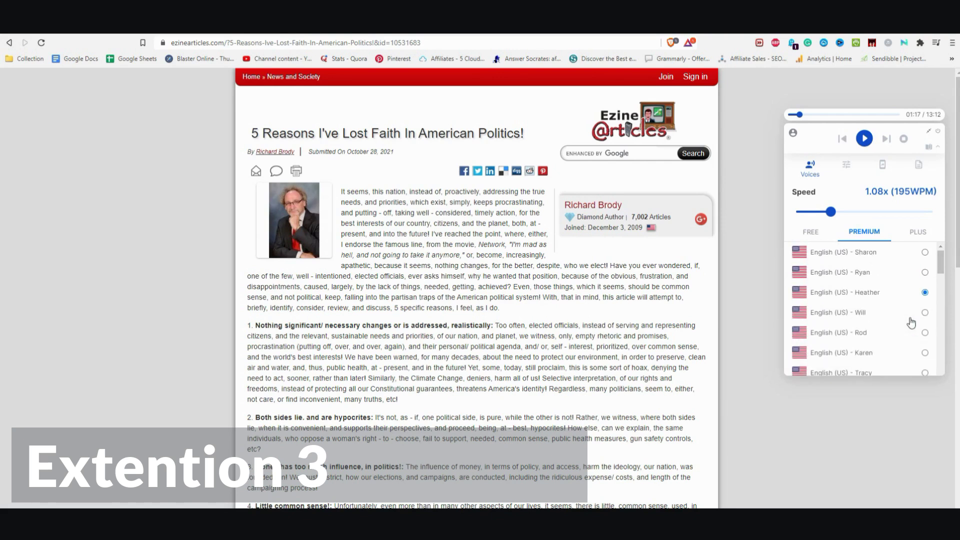
click(818, 235)
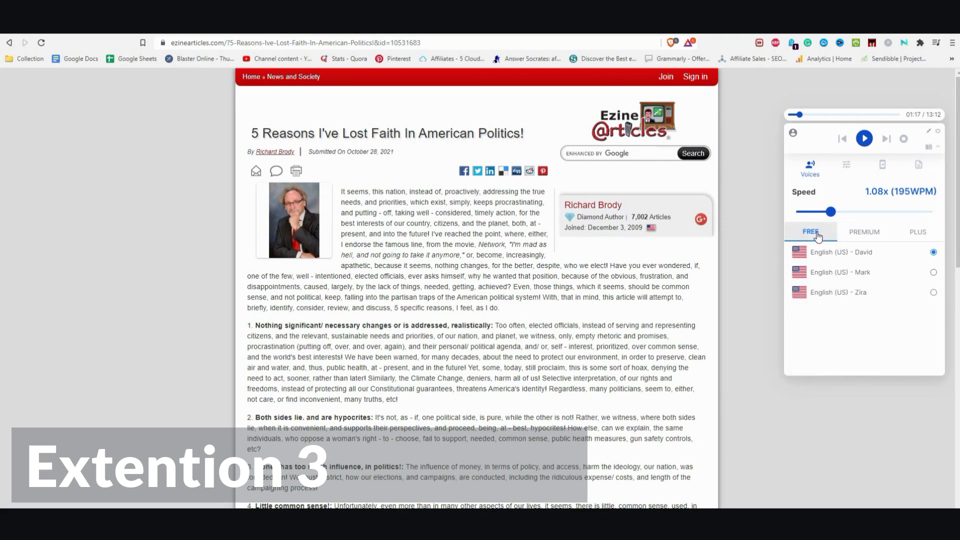
click(917, 234)
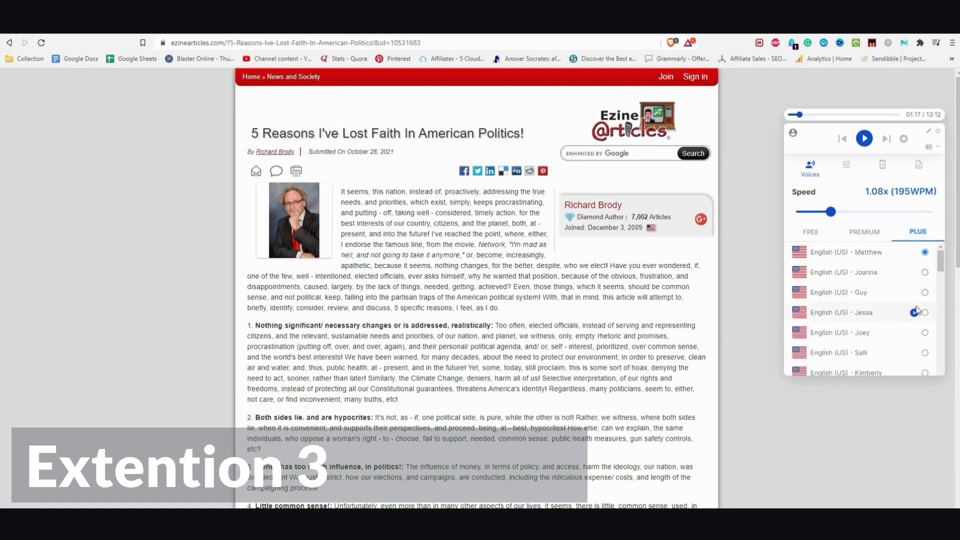
scroll(917, 311, down, 5)
scroll(918, 307, up, 5)
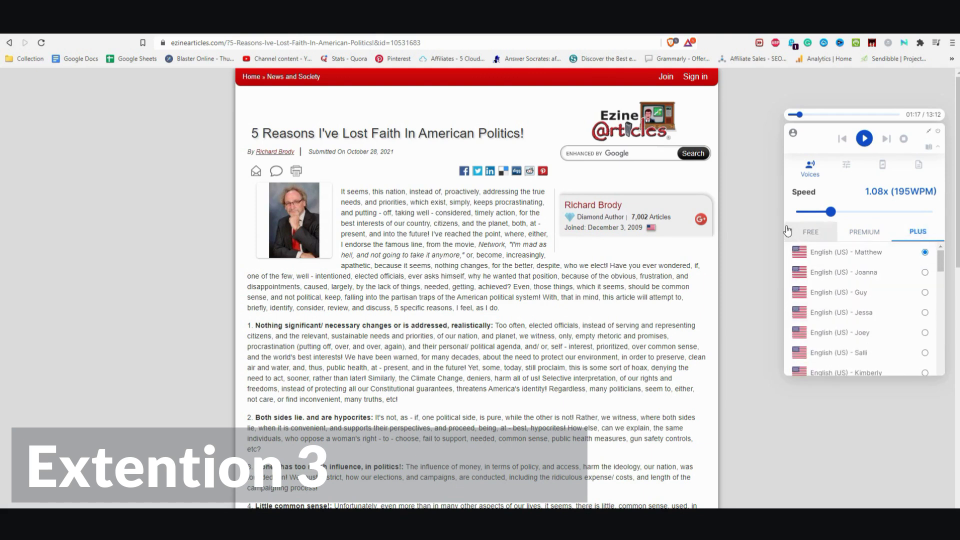
click(803, 230)
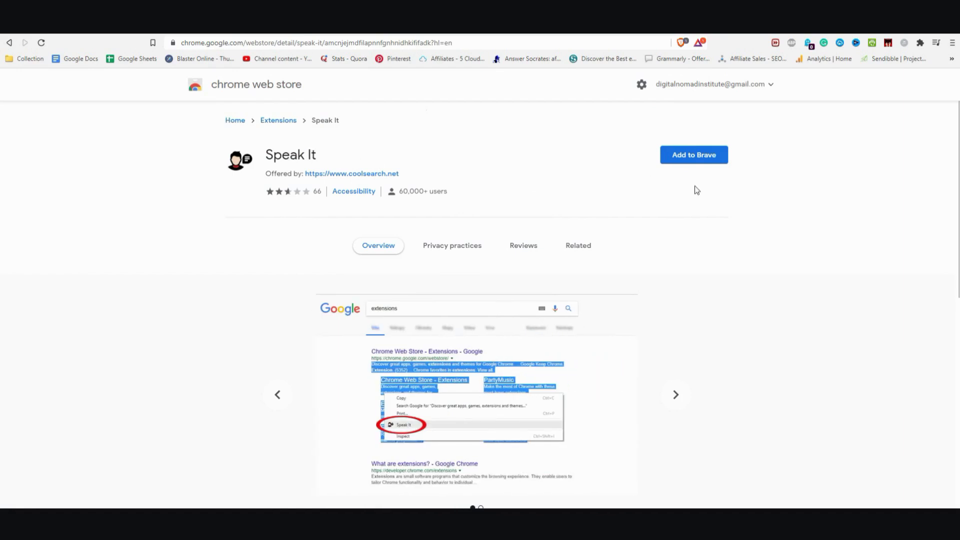
Install the Speak It extension by coolsearch.net in Brave and pin it beside the address bar.
click(706, 157)
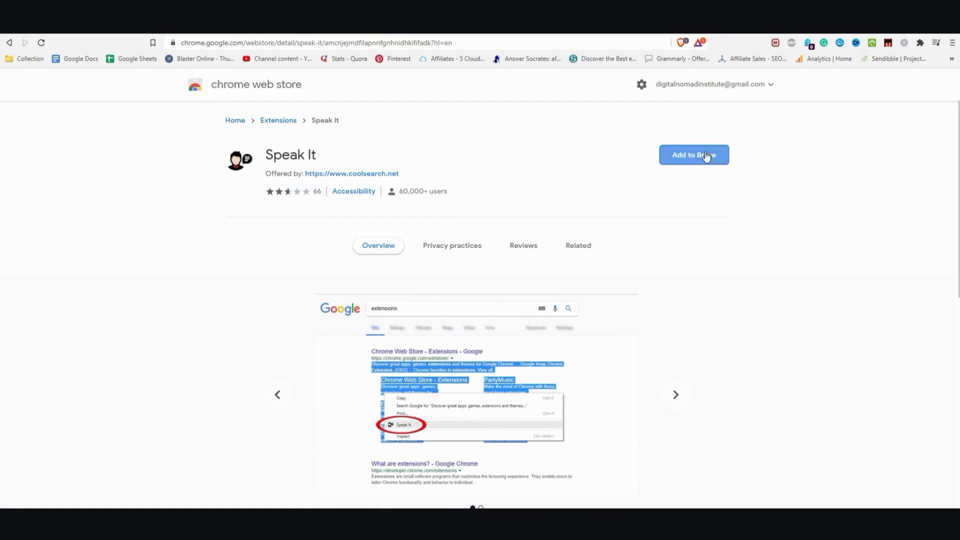
click(503, 143)
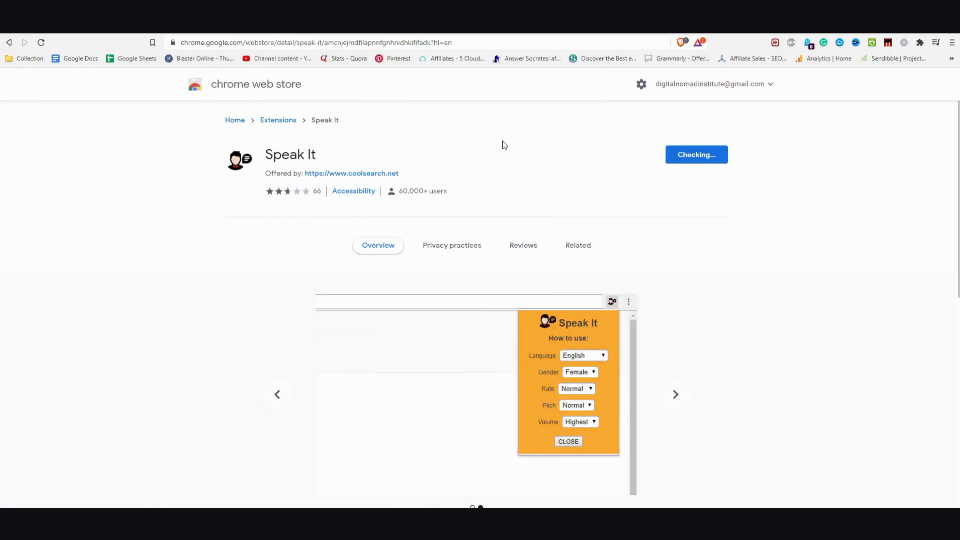
click(921, 44)
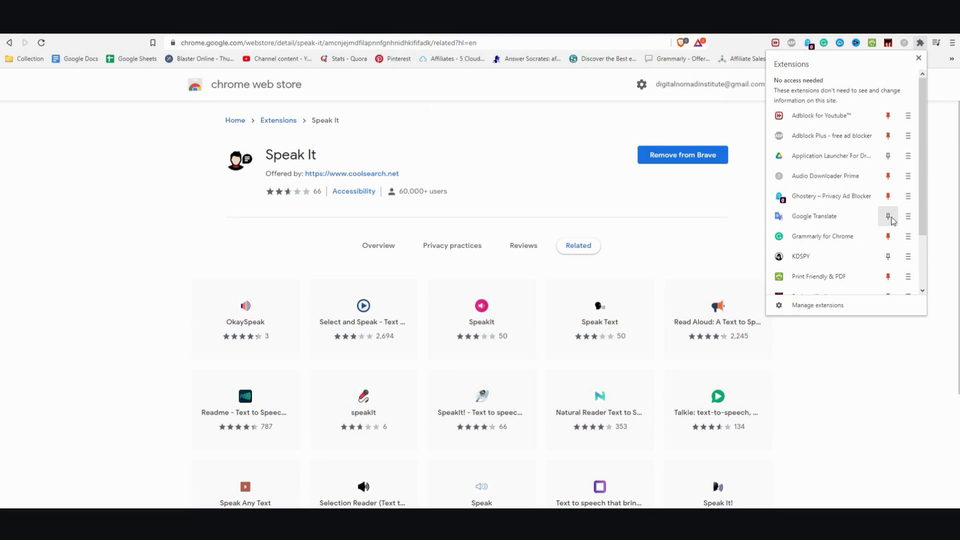
scroll(888, 255, down, 2)
click(887, 276)
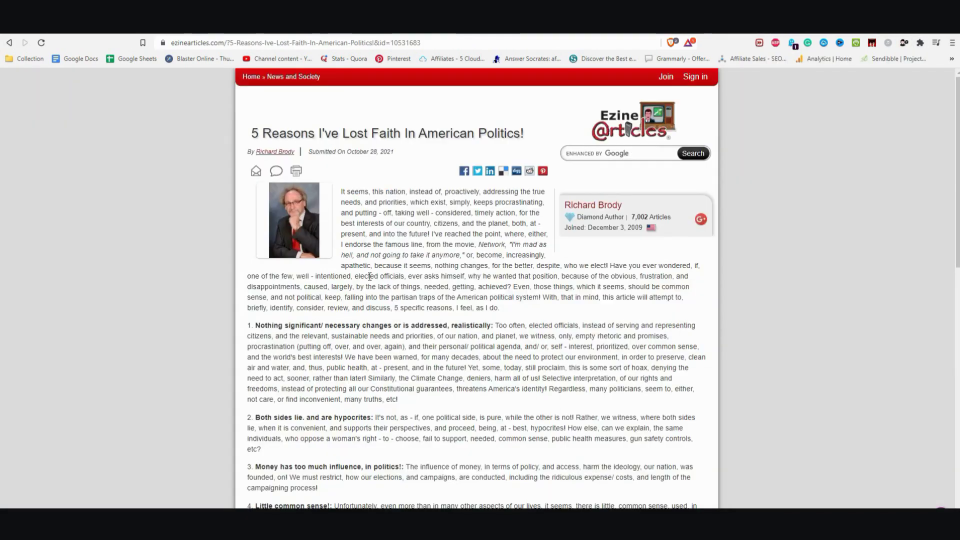
Have Speak It read the introductory "It seems, this nation" paragraph of the EzineArticles article aloud.
triple_click(431, 233)
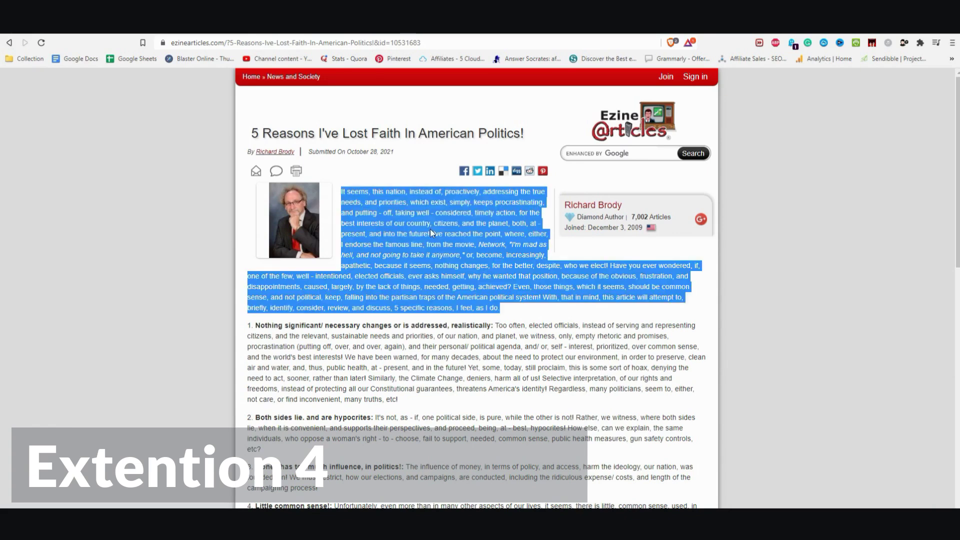
right_click(430, 230)
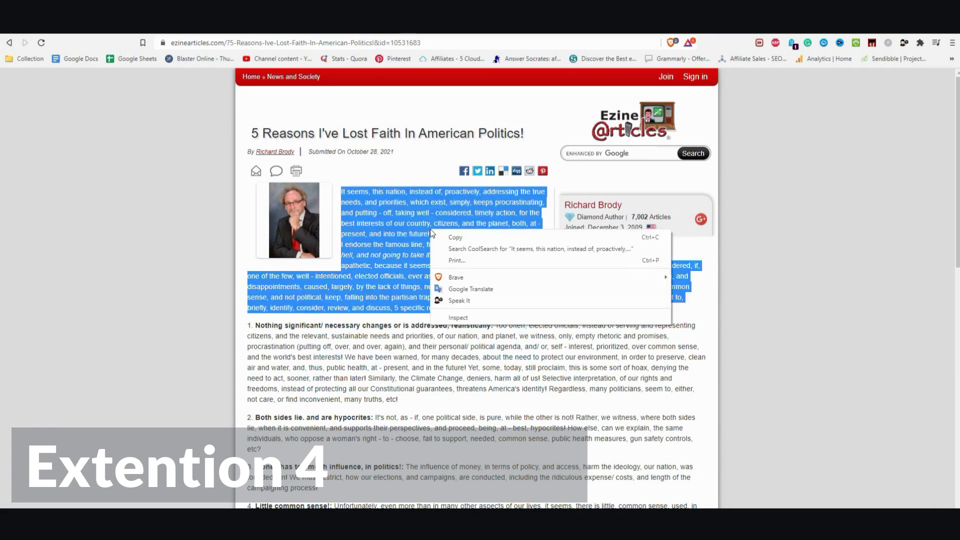
click(474, 303)
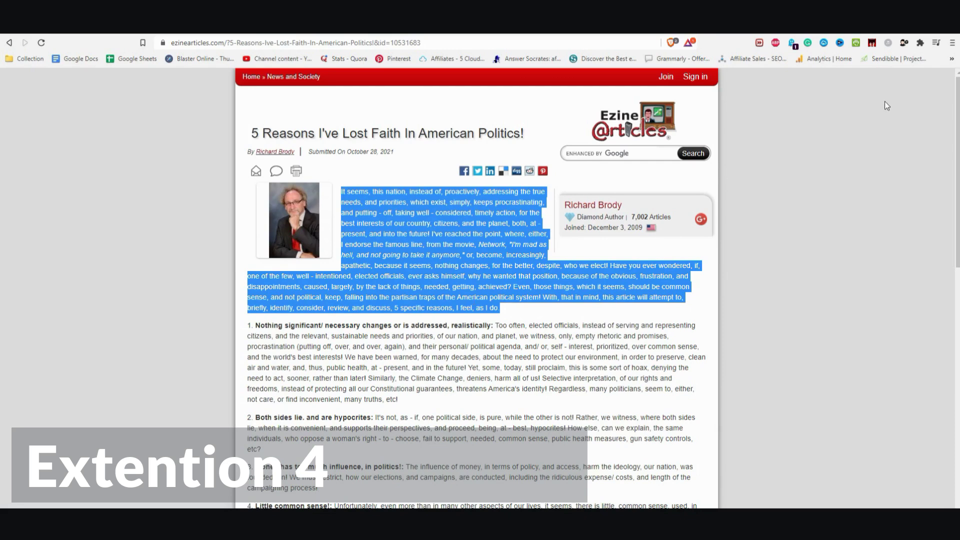
Set Speak It's rate to Fast and have the selected introductory paragraph read aloud again.
click(904, 43)
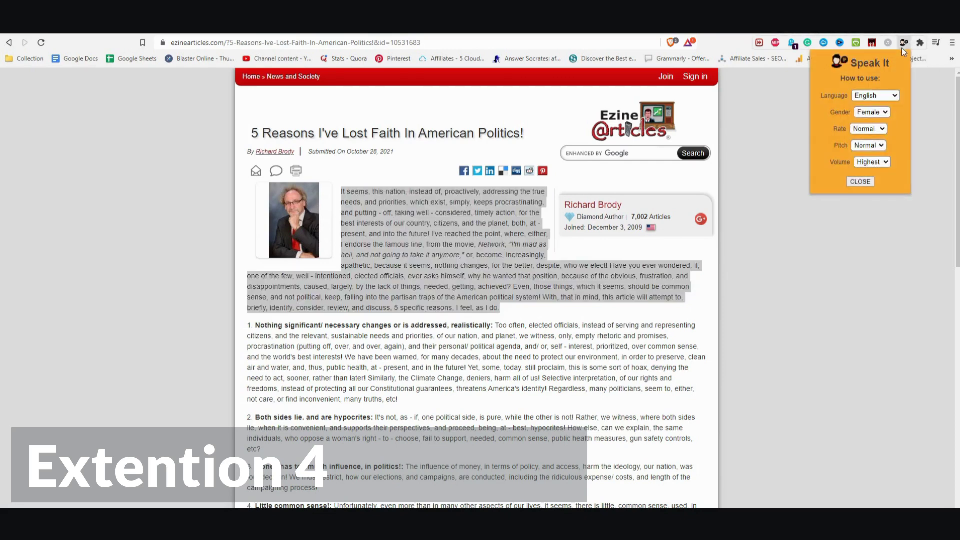
click(886, 114)
click(880, 131)
click(883, 132)
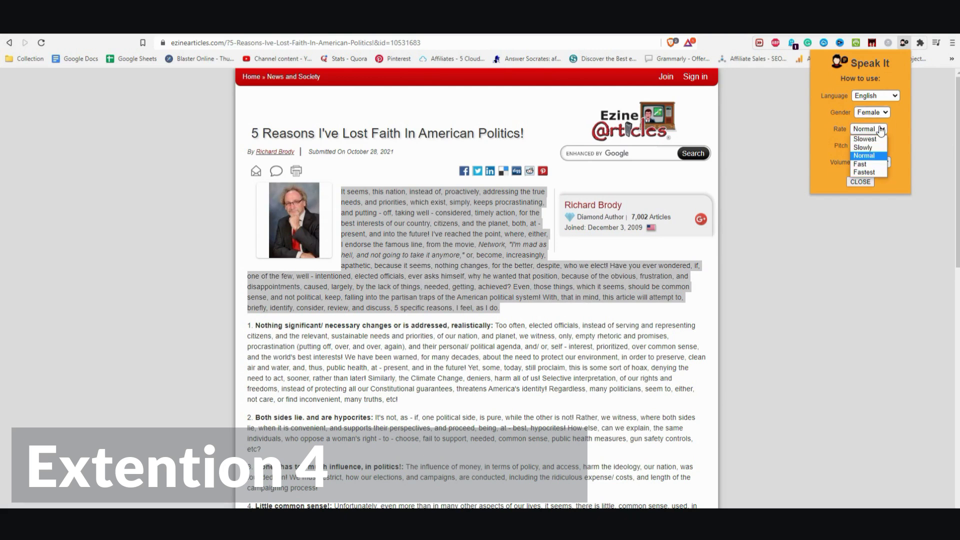
click(874, 162)
click(881, 151)
click(880, 158)
click(861, 182)
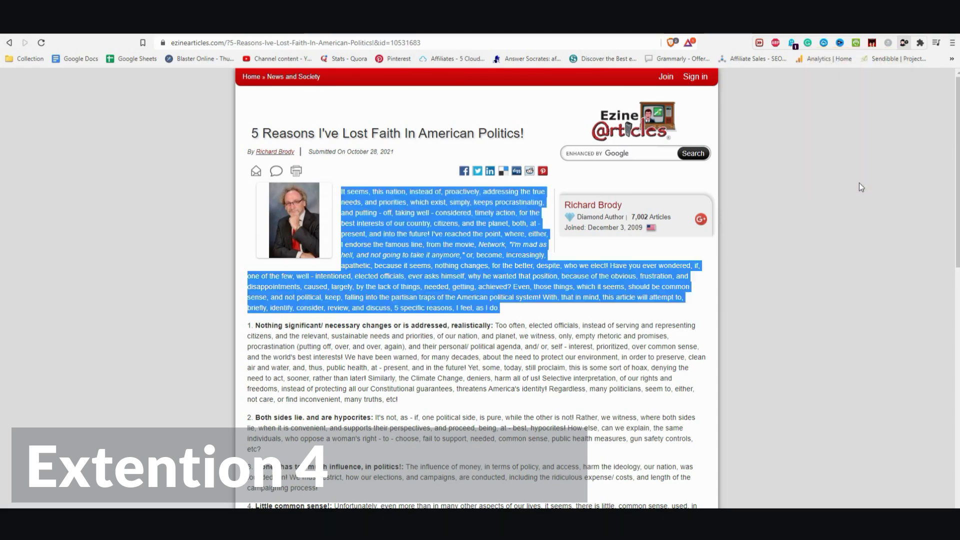
right_click(432, 215)
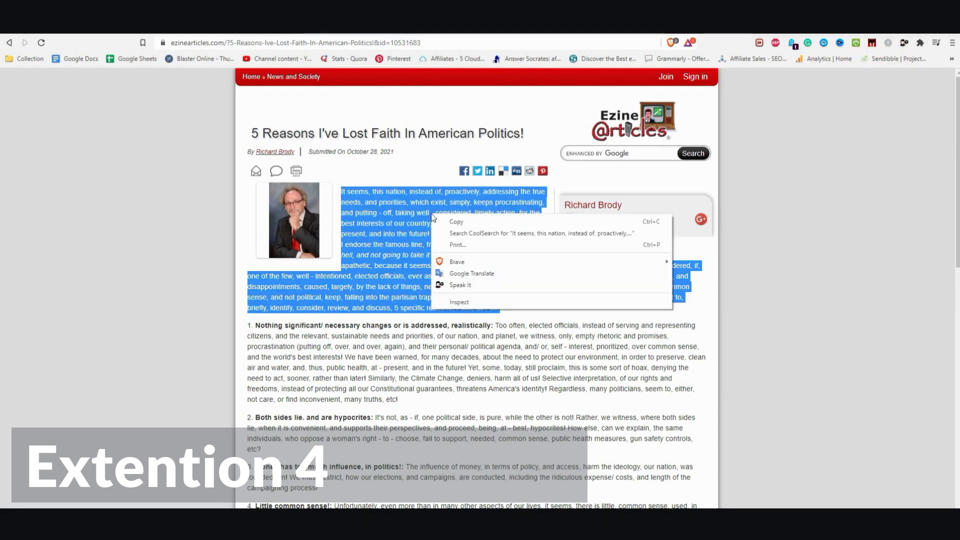
click(475, 285)
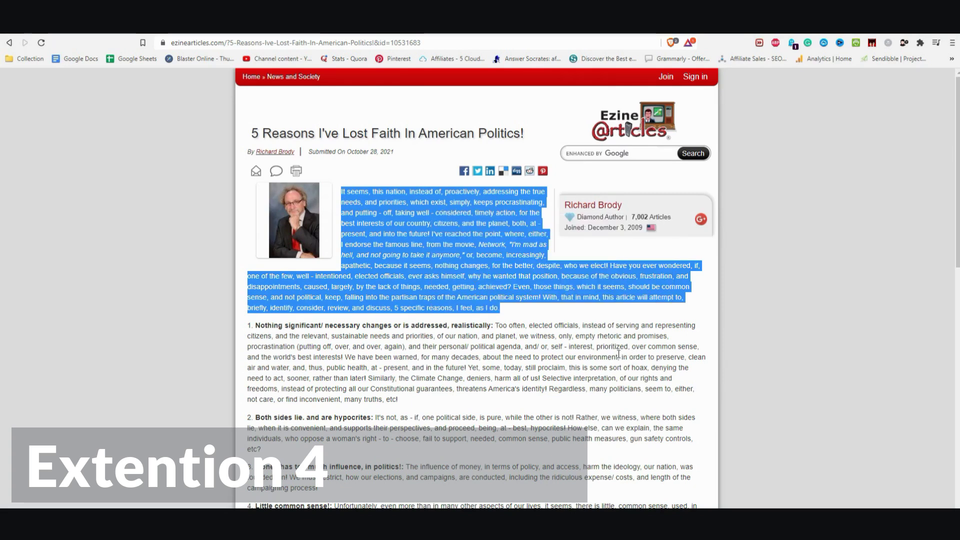
Select the "Nothing significant/ necessary changes" paragraph and have Speak It read it aloud.
double_click(616, 356)
triple_click(600, 357)
right_click(588, 361)
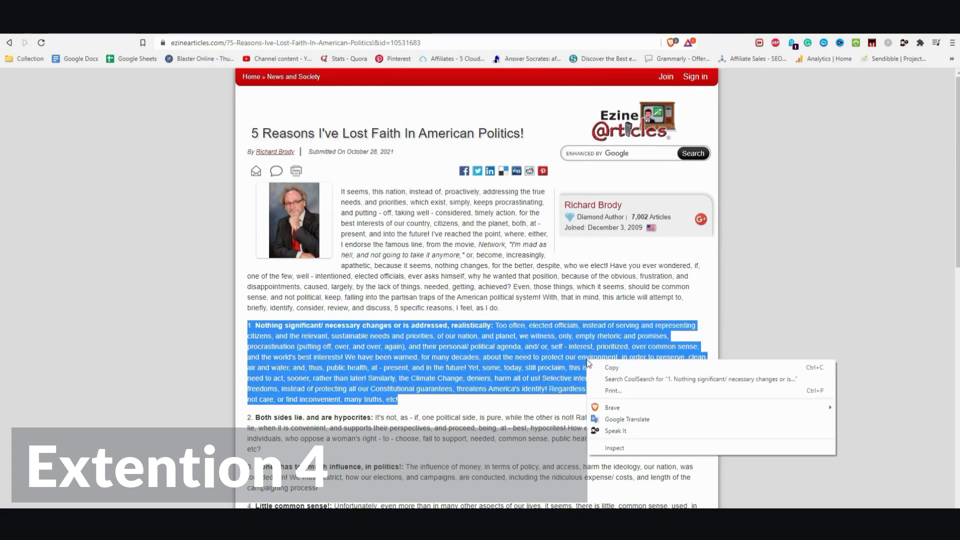
click(644, 429)
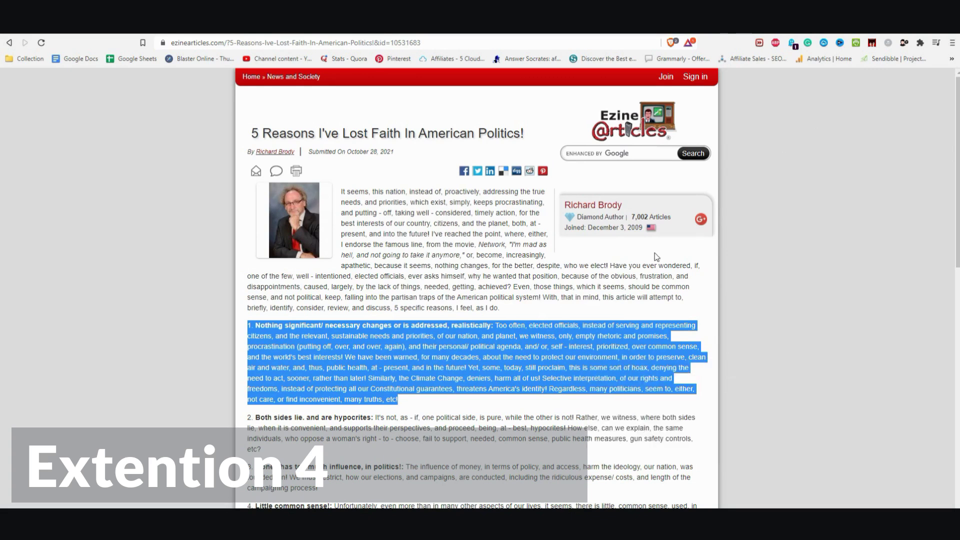
Review Speak It's reading settings from its options page, including the rate choices.
click(904, 44)
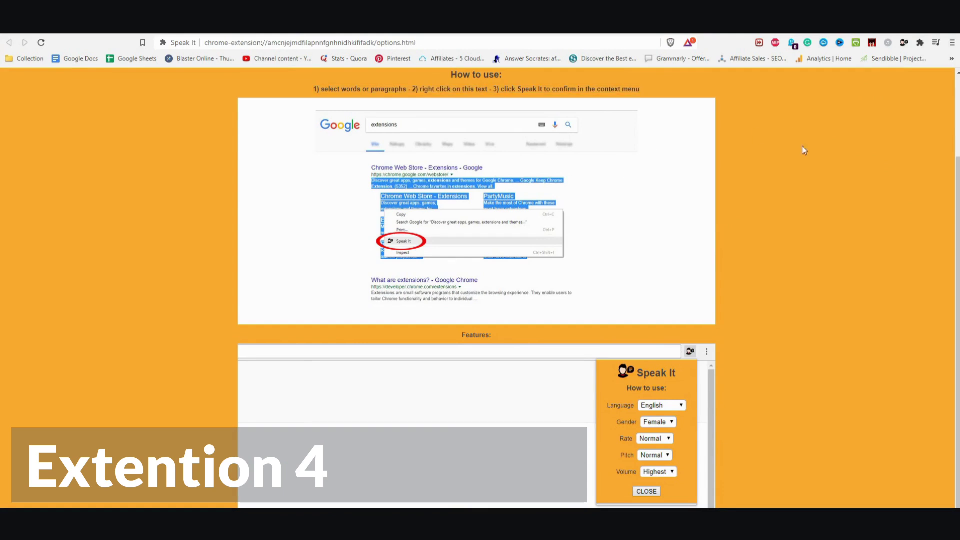
click(905, 43)
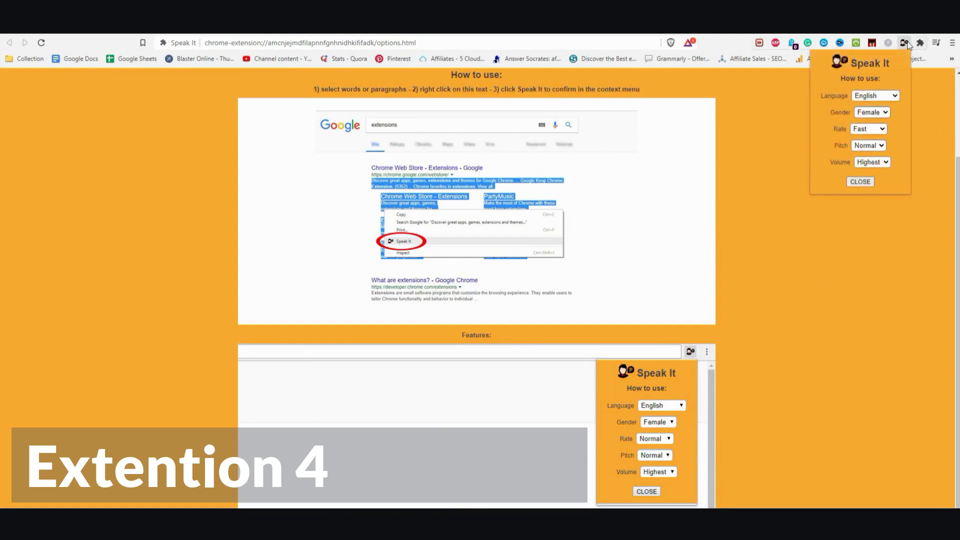
click(876, 129)
click(876, 133)
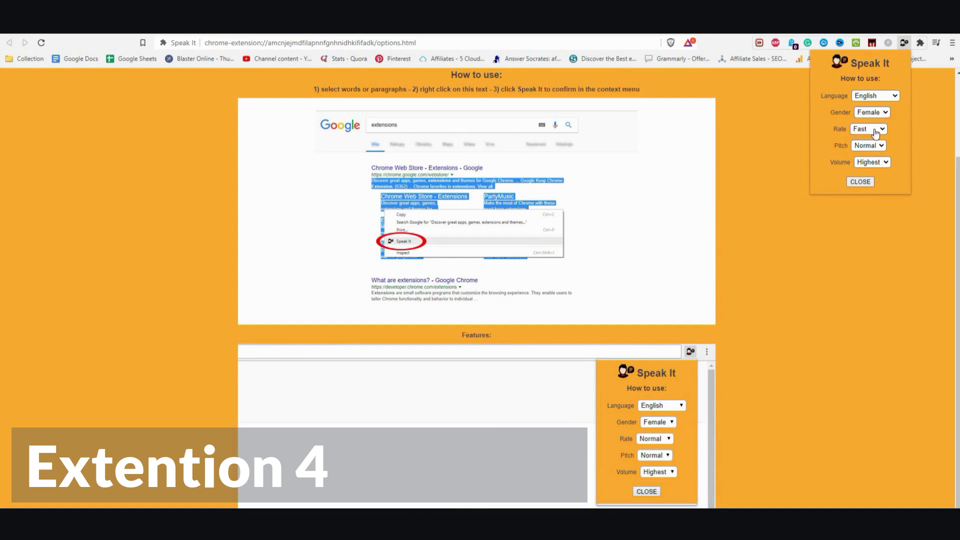
click(860, 182)
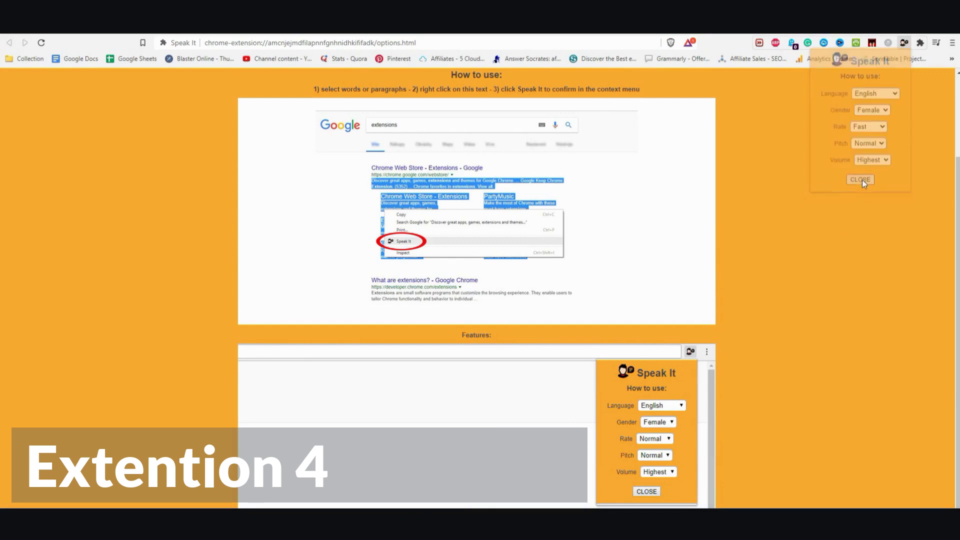
Have Speak It read the how-to-use instruction line on its options page aloud.
triple_click(461, 86)
right_click(461, 86)
click(500, 159)
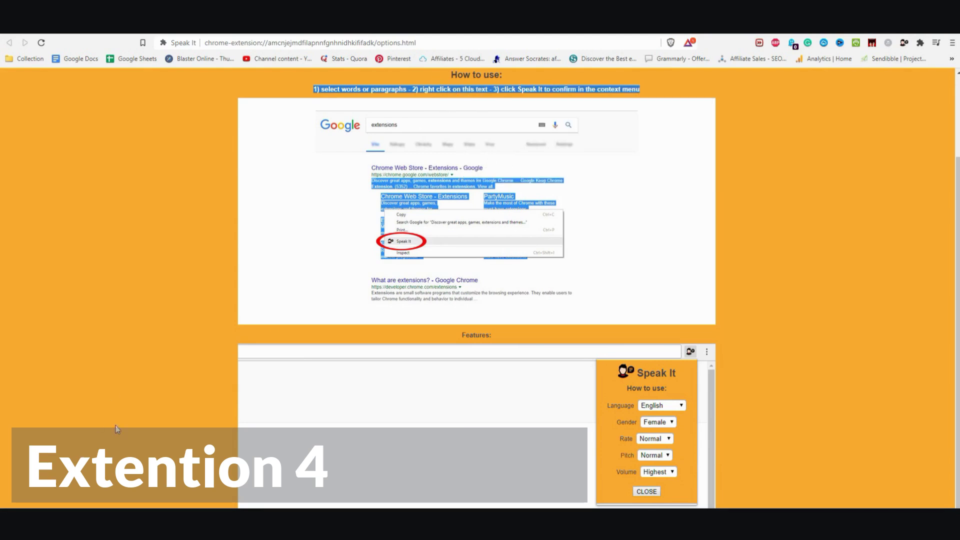
click(905, 43)
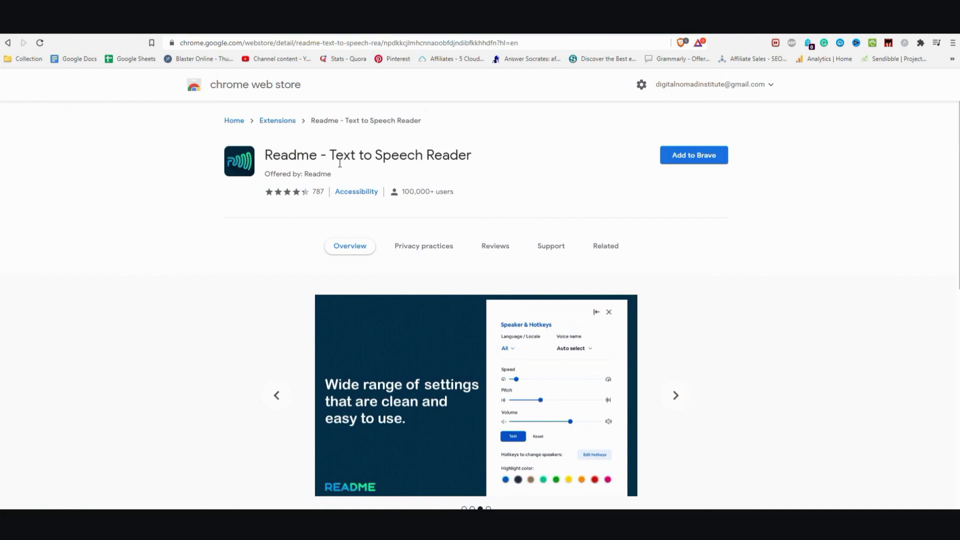
Install the Readme - Text to Speech Reader extension in Brave and pin it beside the address bar.
click(698, 159)
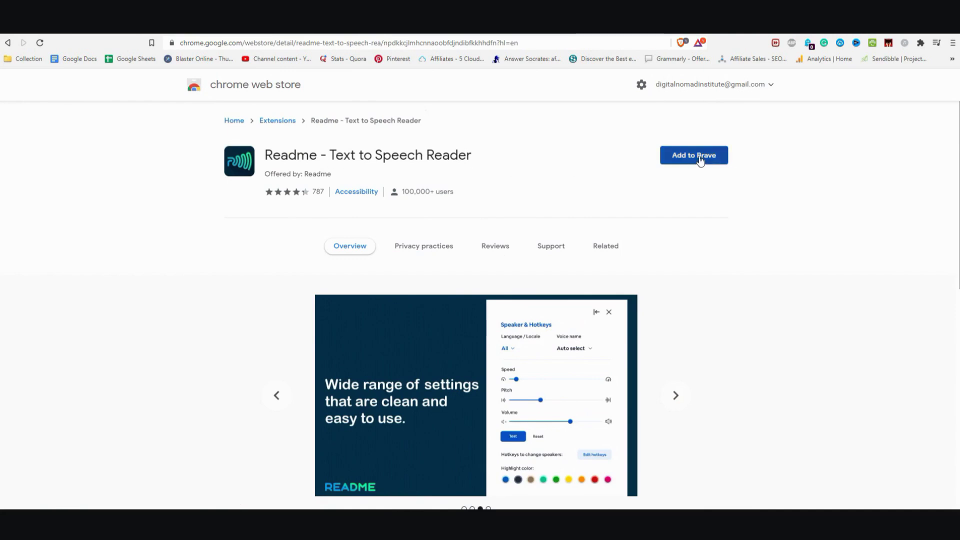
click(504, 158)
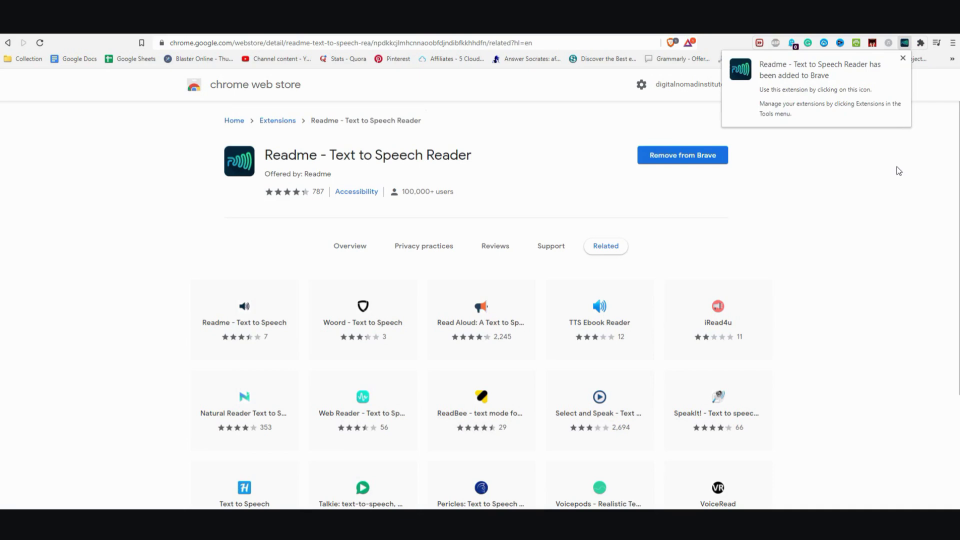
click(903, 59)
click(921, 43)
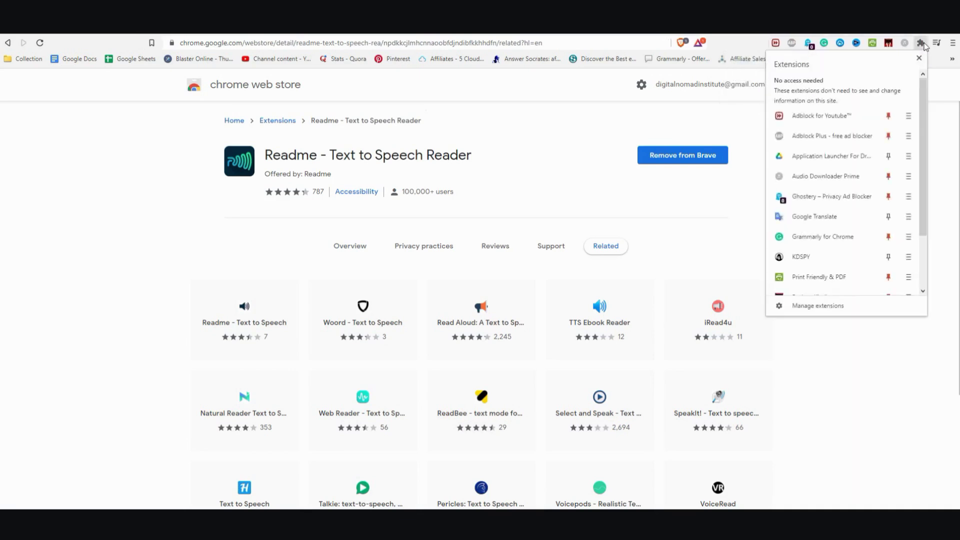
scroll(856, 263, down, 3)
click(889, 244)
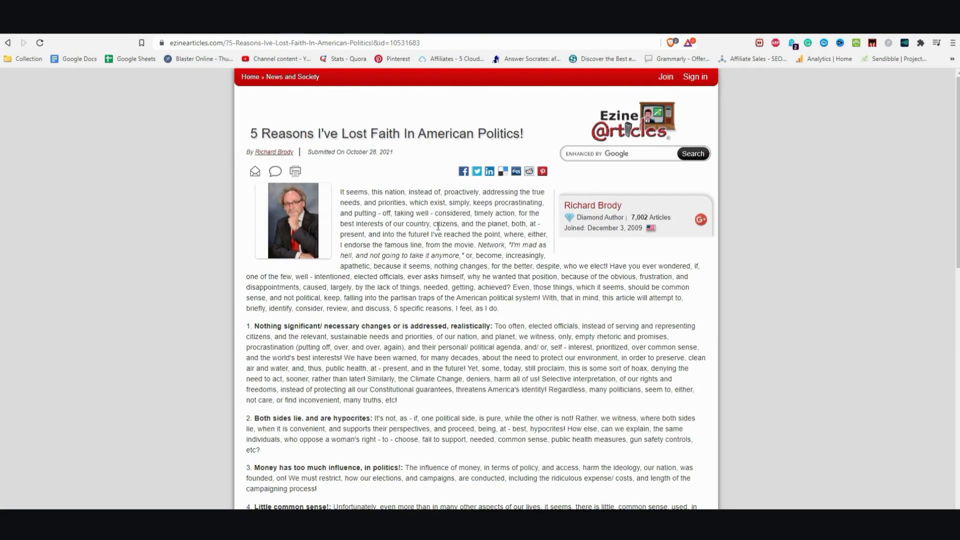
Select the article's introductory paragraph and have Readme read the text aloud.
triple_click(433, 242)
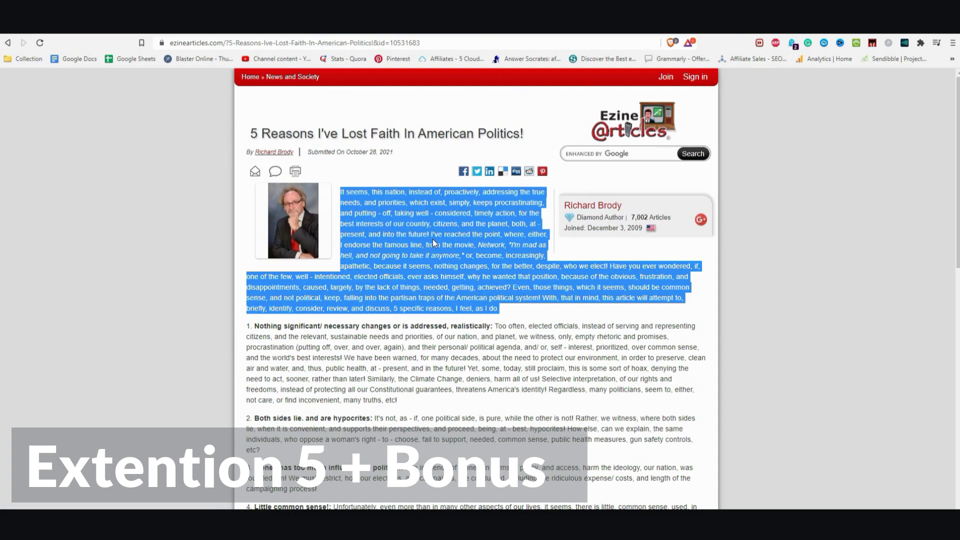
right_click(433, 240)
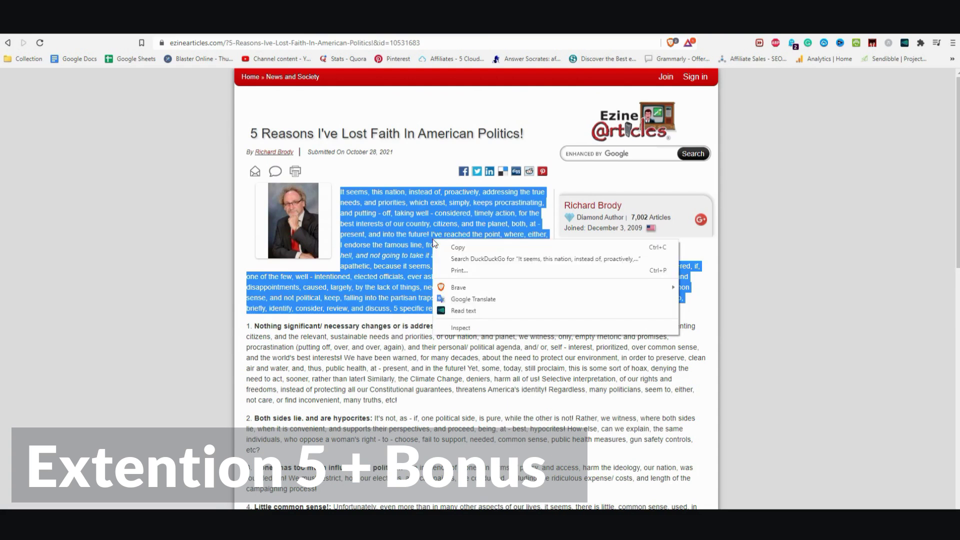
click(477, 311)
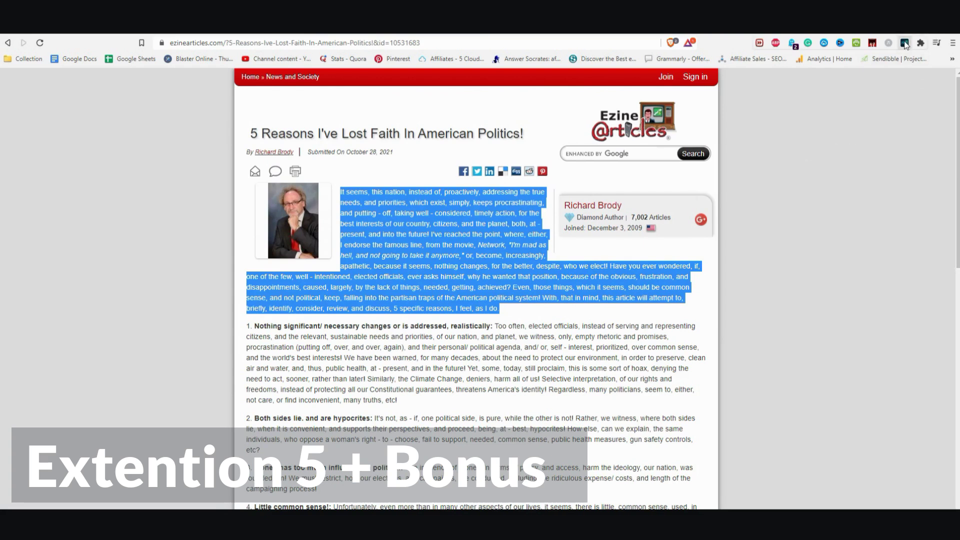
Choose the US English (Daniel) voice in Readme's options.
right_click(906, 45)
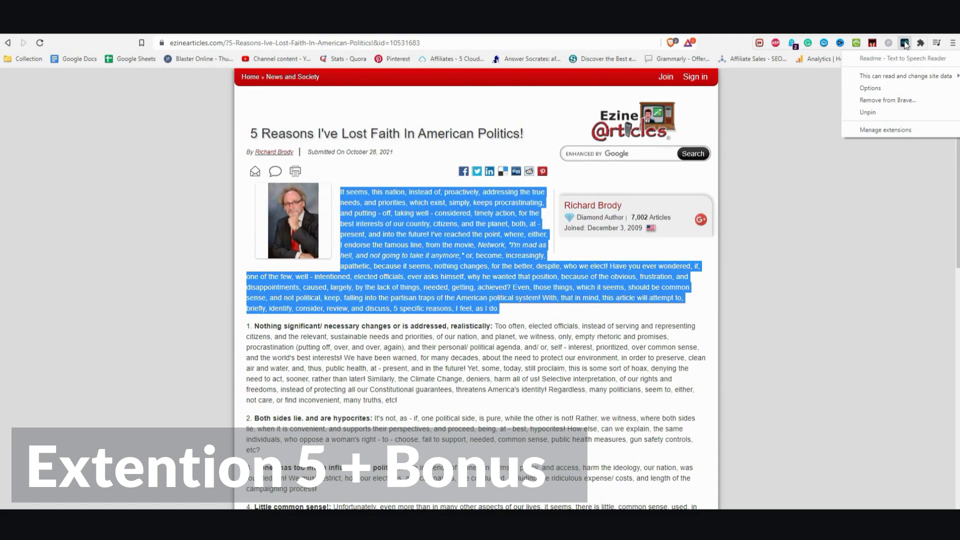
click(871, 88)
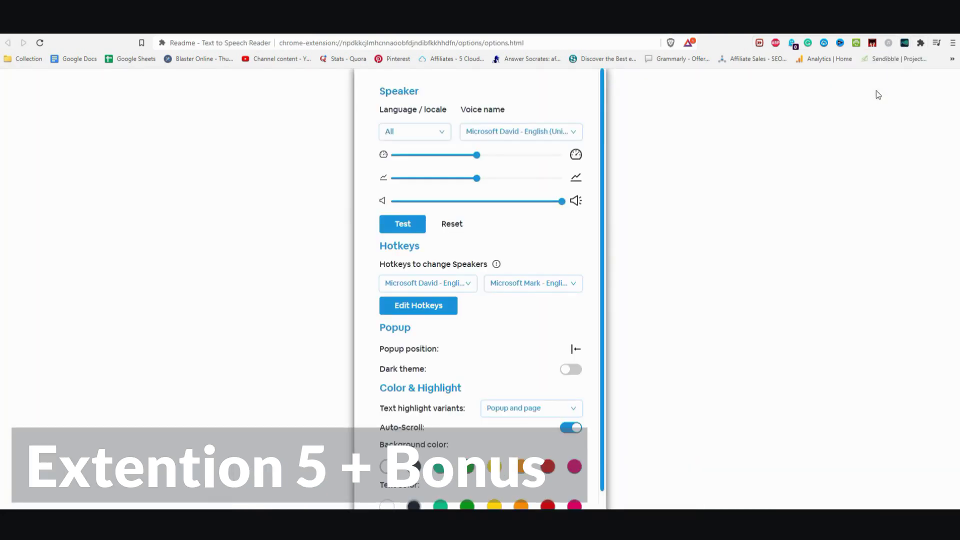
click(534, 132)
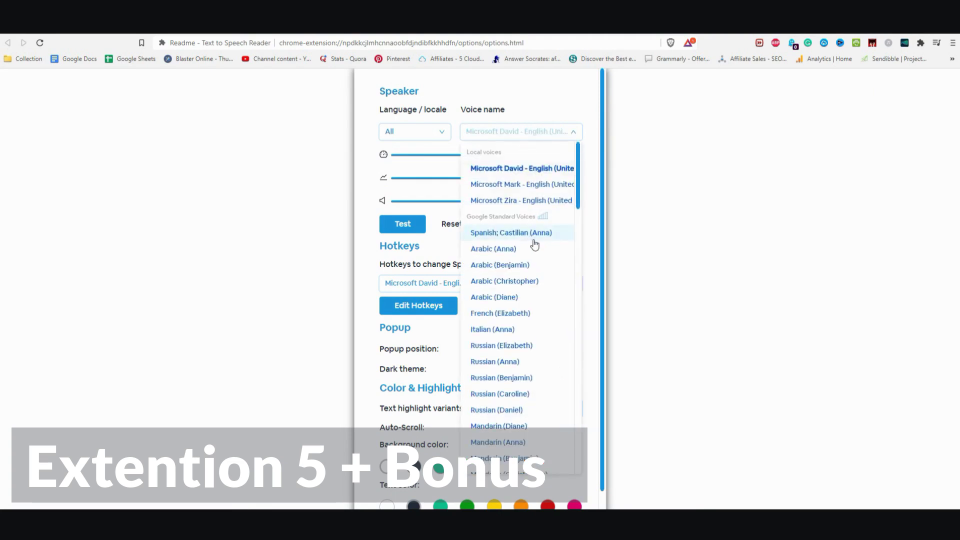
scroll(532, 243, down, 1)
scroll(535, 245, down, 10)
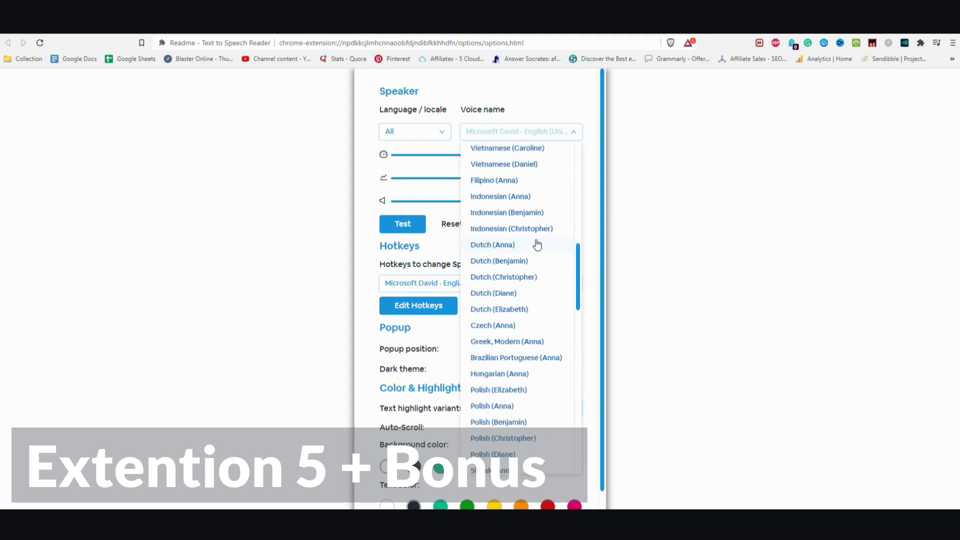
scroll(502, 354, down, 6)
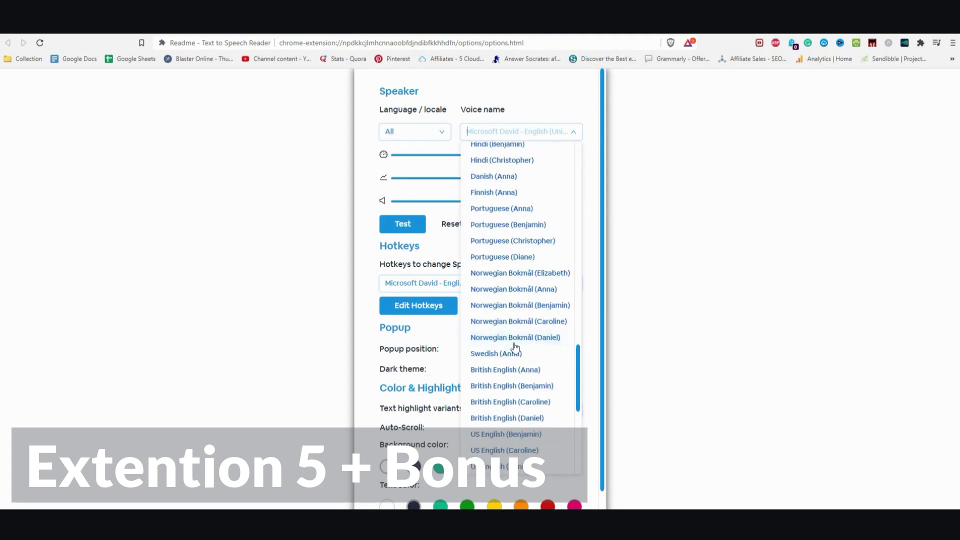
scroll(515, 347, down, 4)
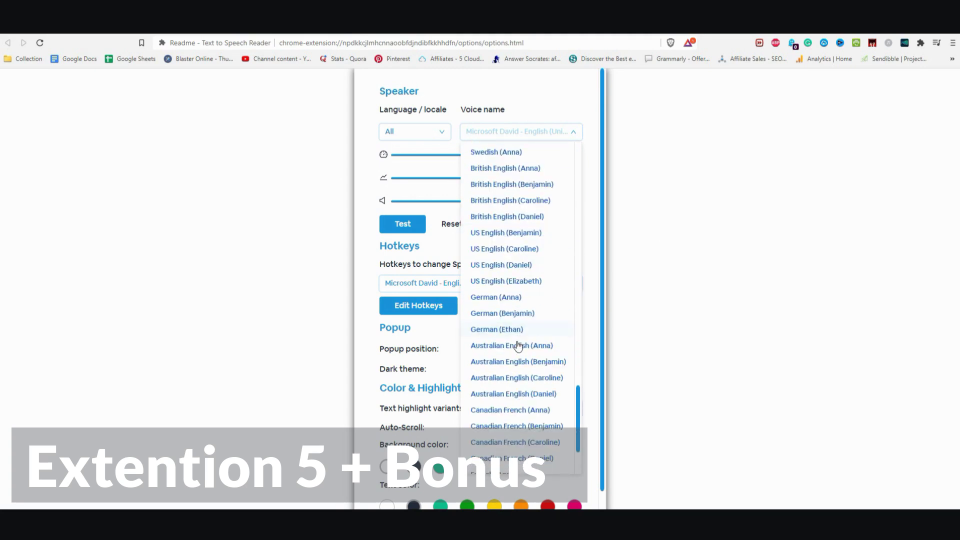
click(533, 266)
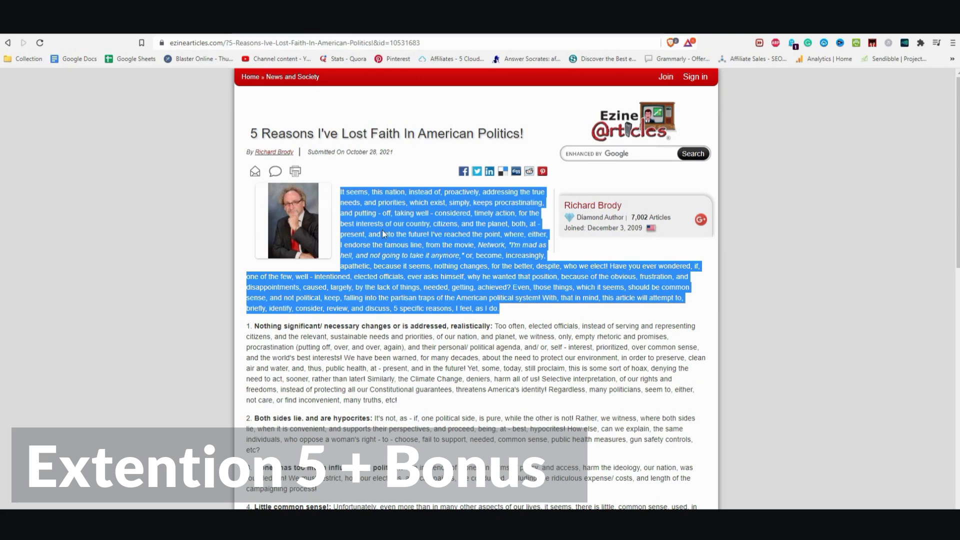
Have Readme read the article's first numbered point aloud from "the relevant, sustainable needs" to its end.
click(464, 343)
drag(283, 340, 482, 405)
right_click(438, 371)
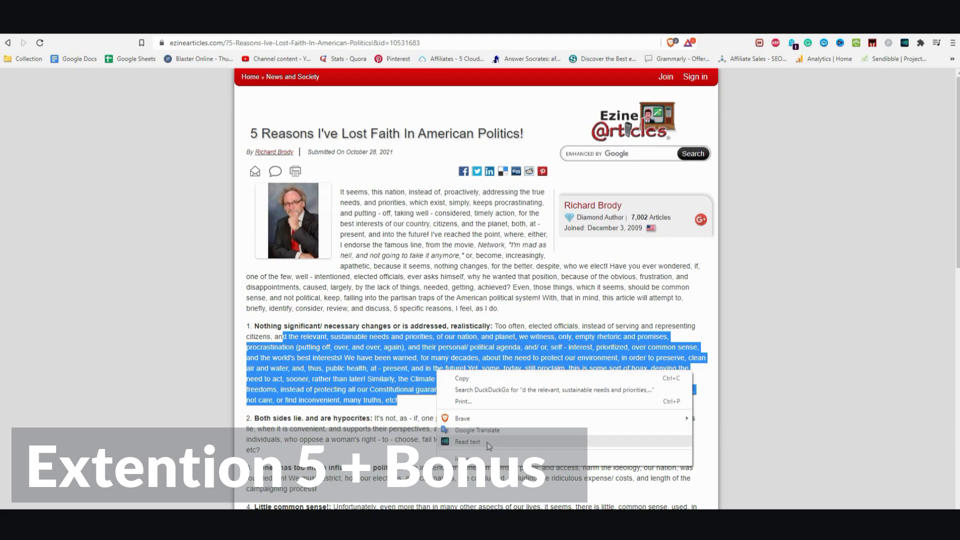
click(648, 295)
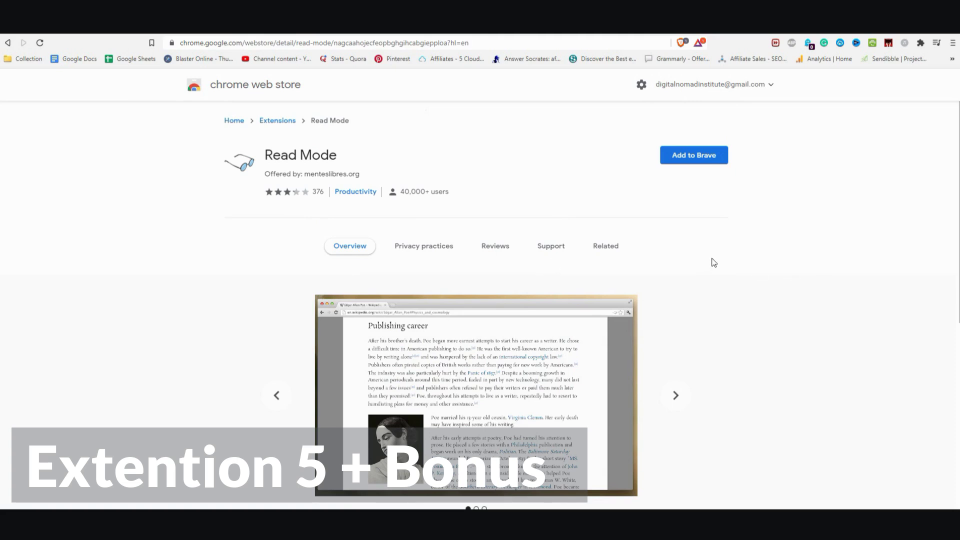
Install the Read Mode extension by menteslibres.org in Brave and pin it beside the address bar.
click(696, 156)
click(503, 146)
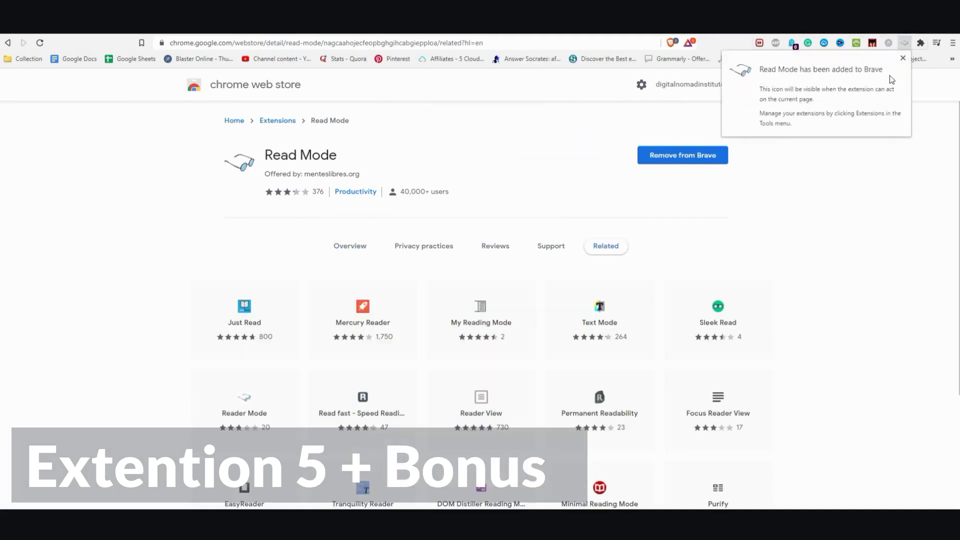
click(921, 43)
scroll(887, 218, down, 2)
click(888, 244)
click(554, 142)
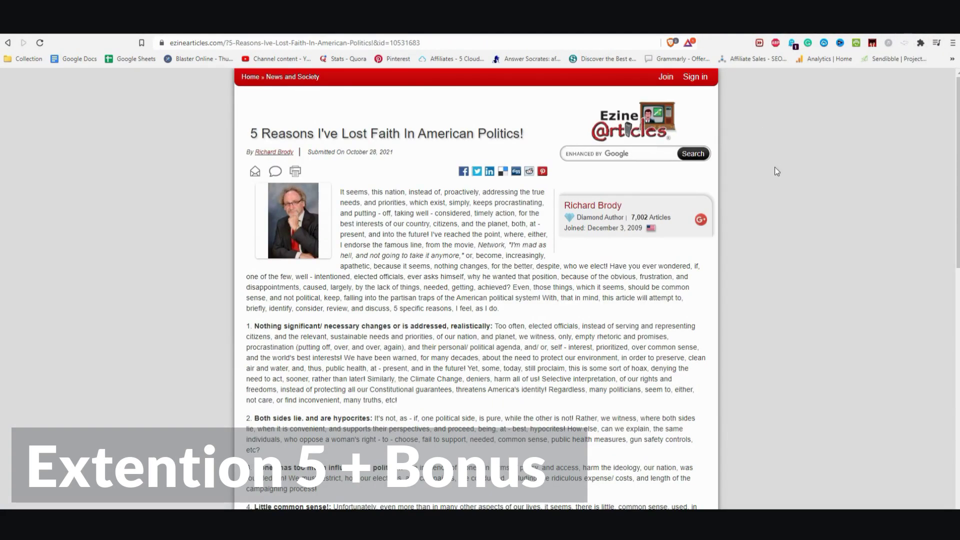
Look through the whole "5 Reasons I've Lost Faith In American Politics!" article page and return to its beginning.
scroll(760, 132, down, 15)
scroll(789, 202, down, 3)
scroll(790, 202, up, 18)
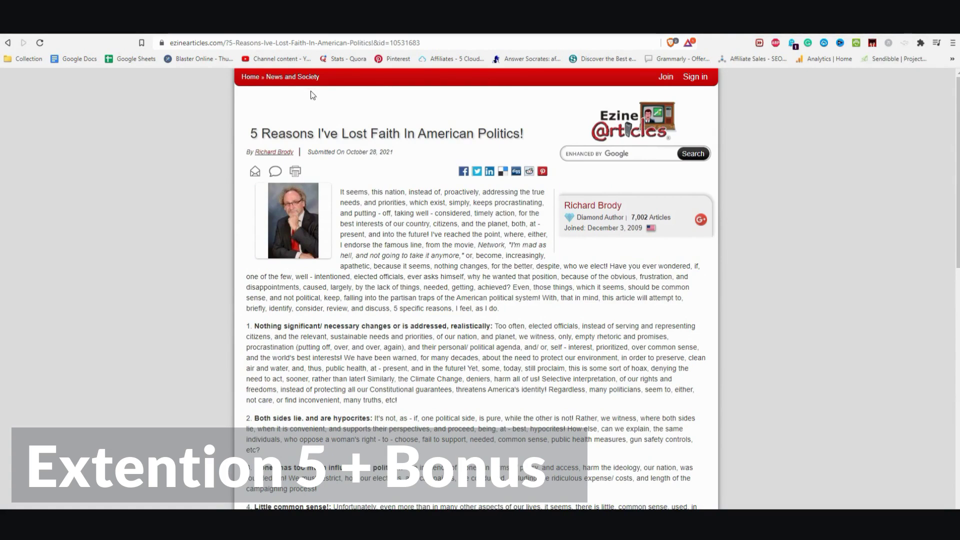
Switch the "5 Reasons I've Lost Faith In American Politics!" article to the simplified Read Mode view.
scroll(857, 325, down, 13)
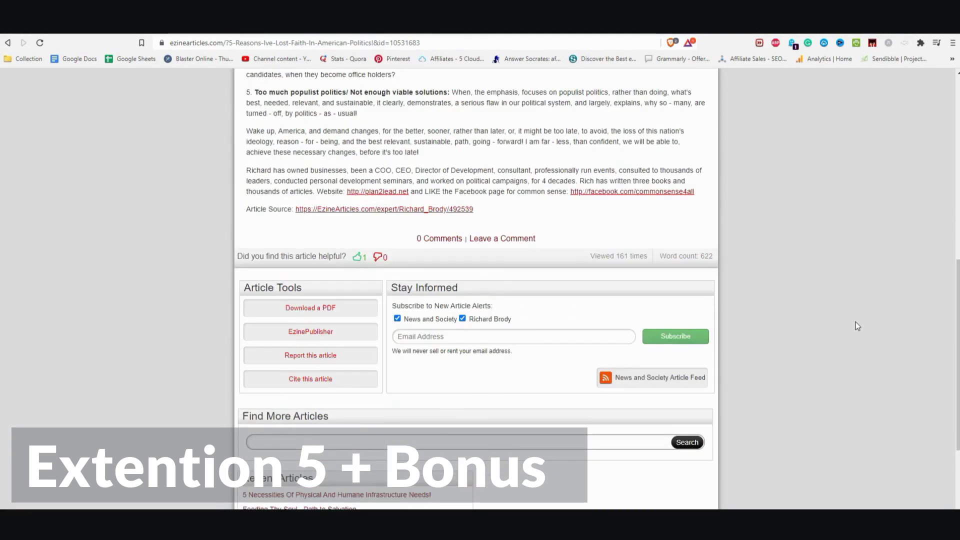
scroll(863, 325, up, 5)
scroll(863, 325, up, 8)
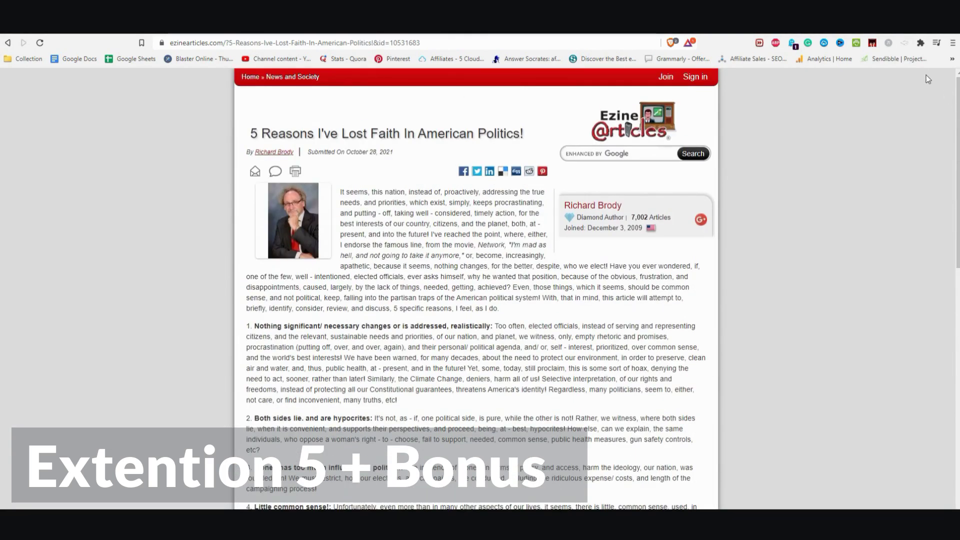
click(904, 43)
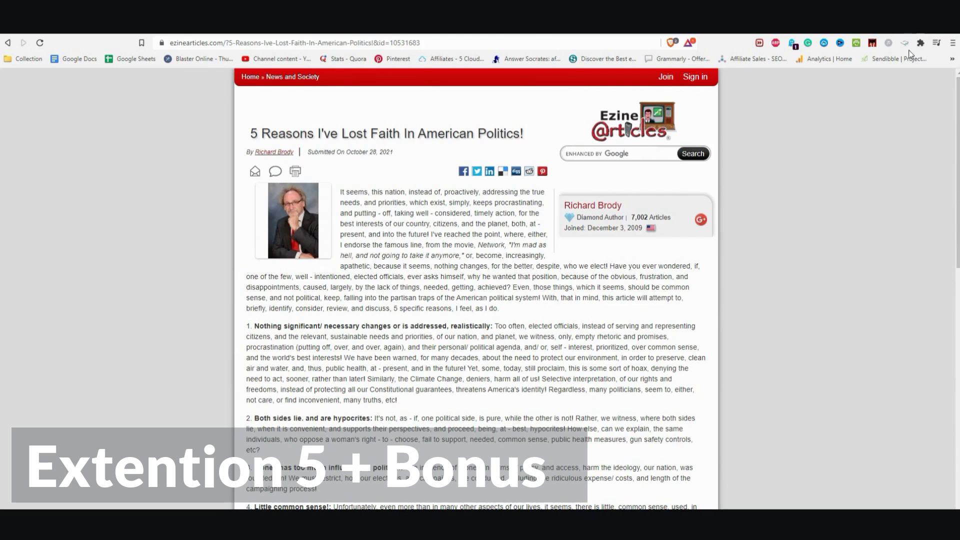
right_click(778, 146)
click(776, 146)
click(905, 44)
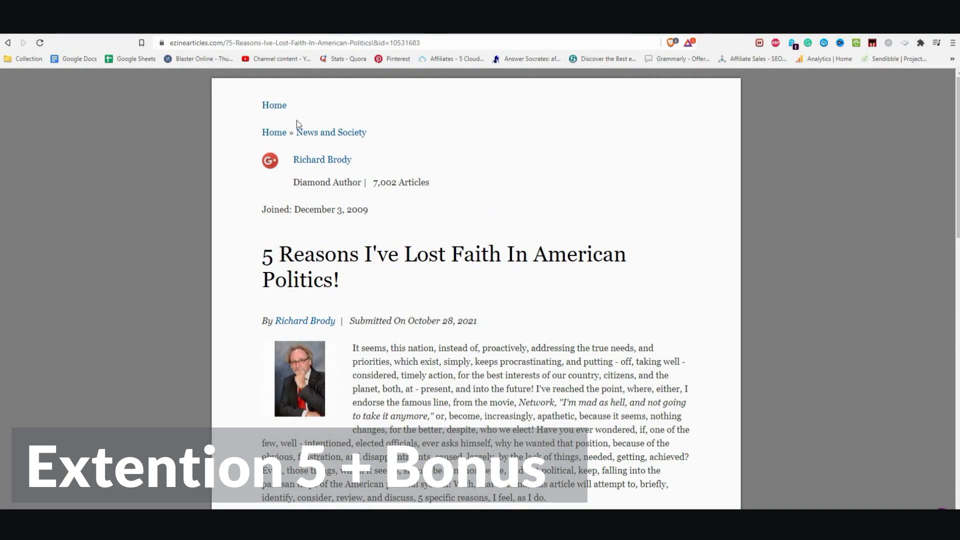
Look through the Read Mode version of the article down to its style citations and return to its beginning.
scroll(670, 222, down, 10)
scroll(688, 224, down, 8)
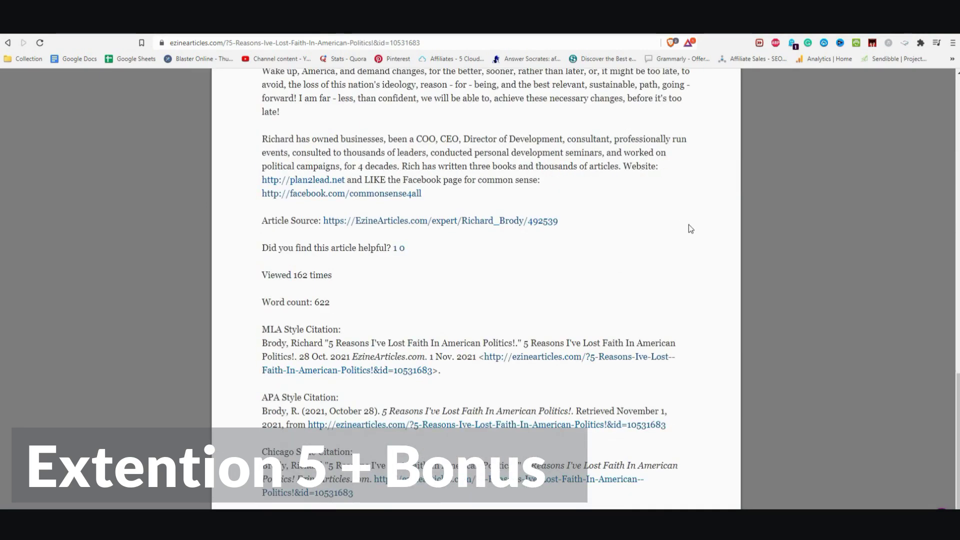
scroll(691, 229, up, 7)
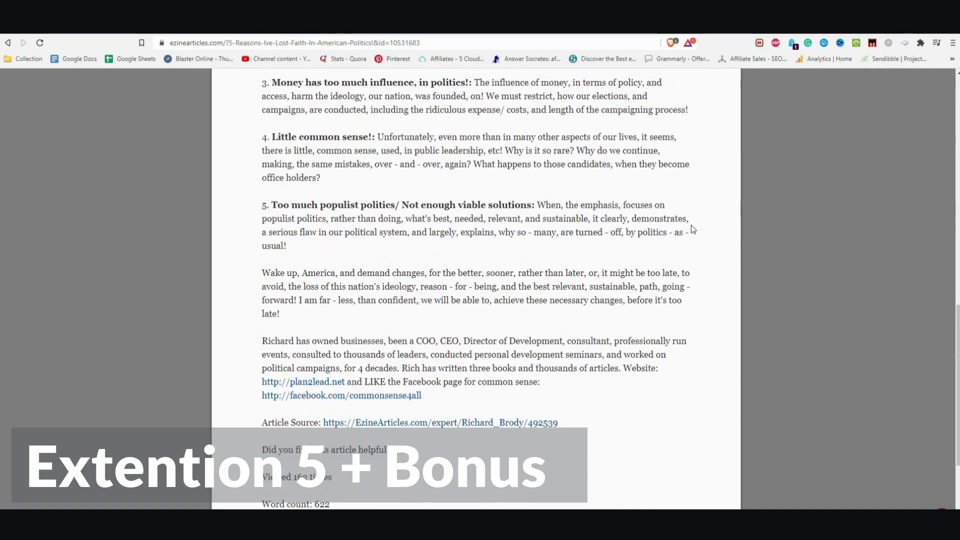
scroll(694, 230, up, 14)
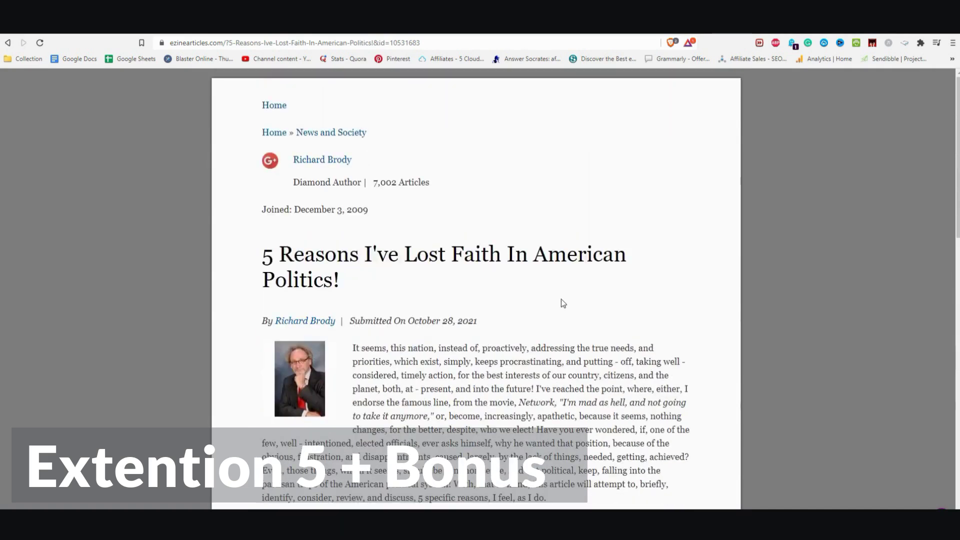
drag(488, 362, 621, 431)
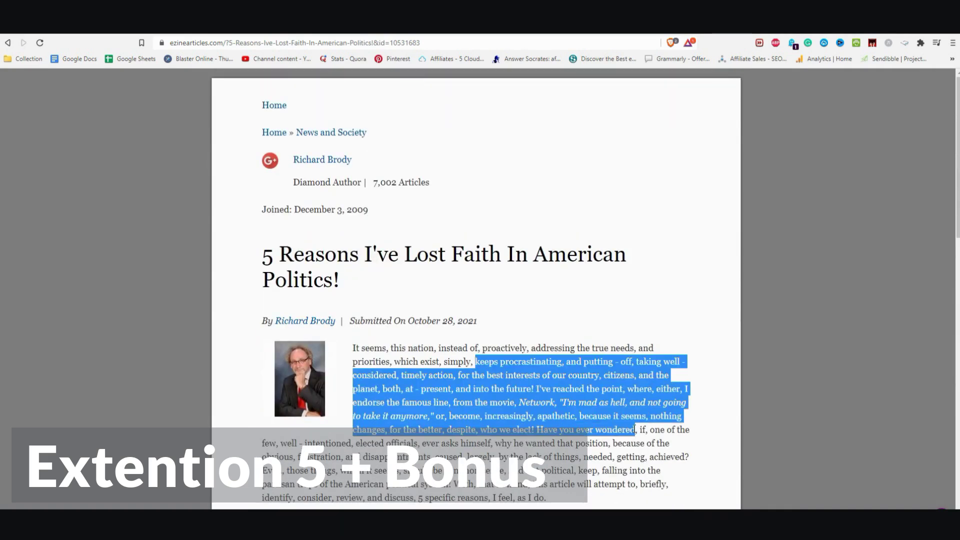
right_click(614, 411)
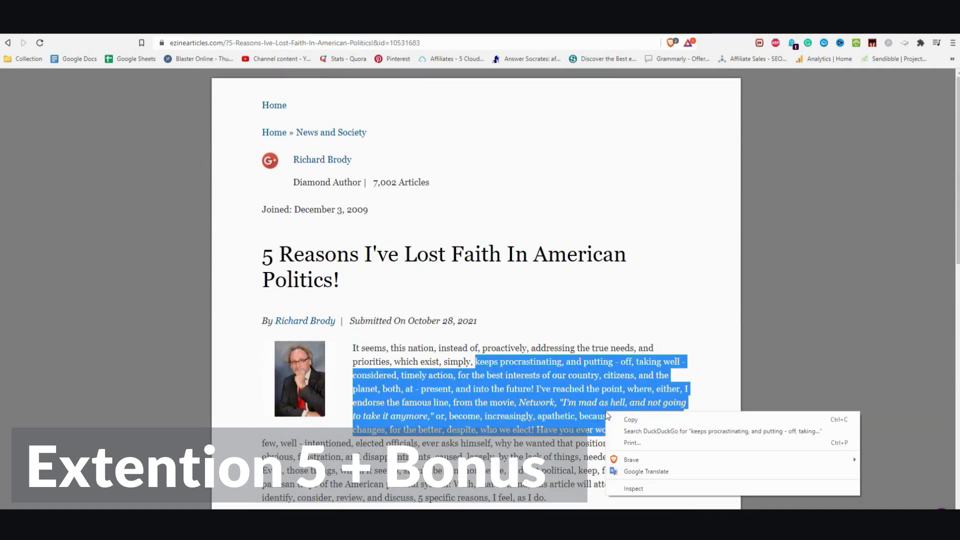
click(731, 333)
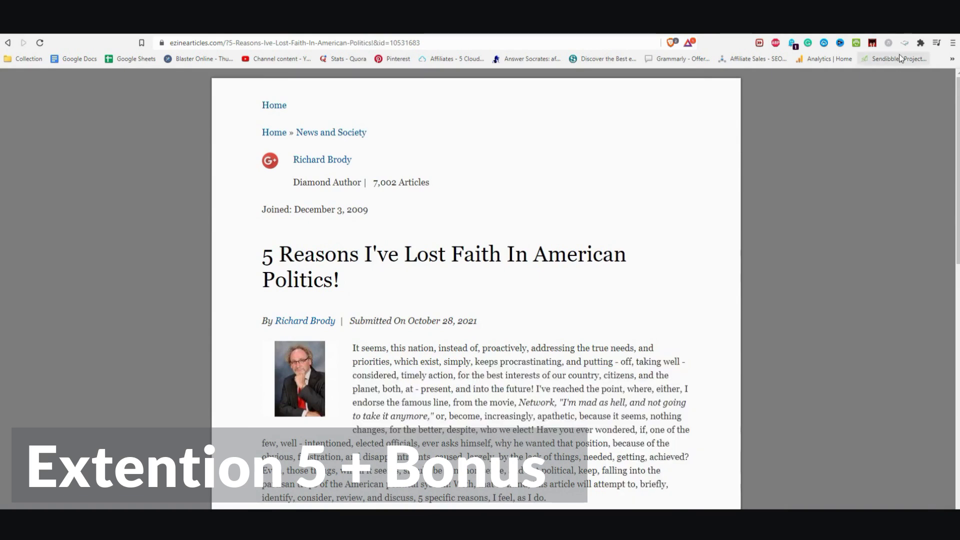
Examine how Read Mode lays out the article's title, introduction and five numbered reasons without the surrounding page clutter.
scroll(383, 386, down, 2)
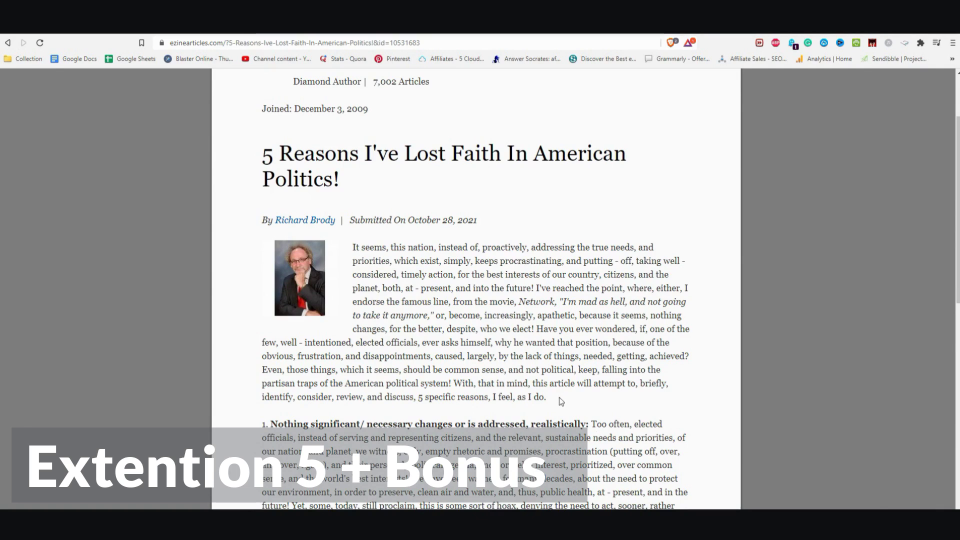
scroll(604, 396, up, 1)
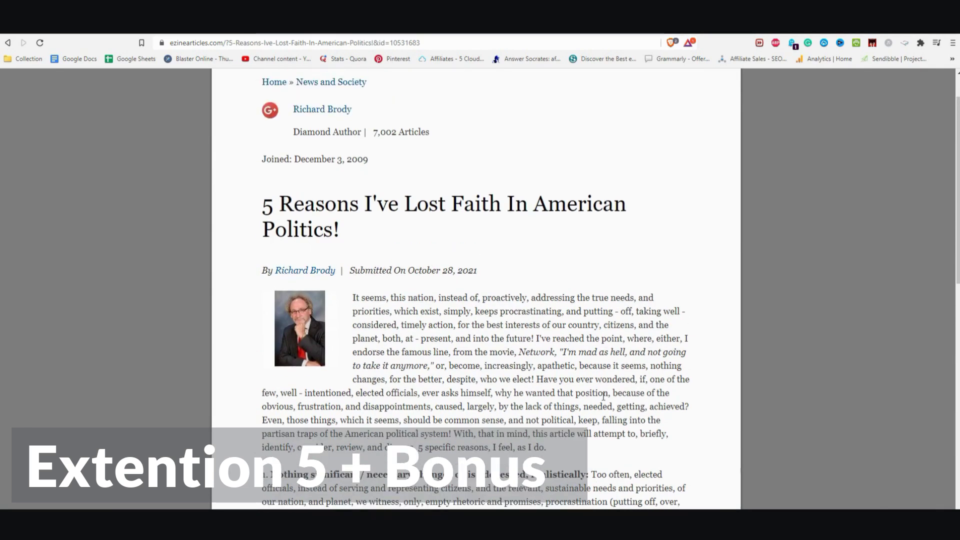
scroll(603, 397, up, 1)
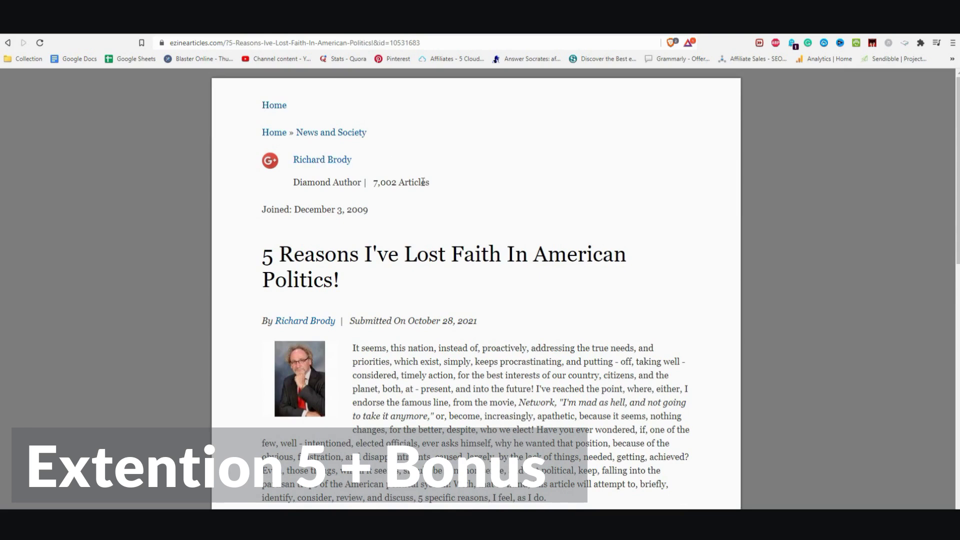
scroll(659, 263, down, 5)
scroll(661, 263, down, 9)
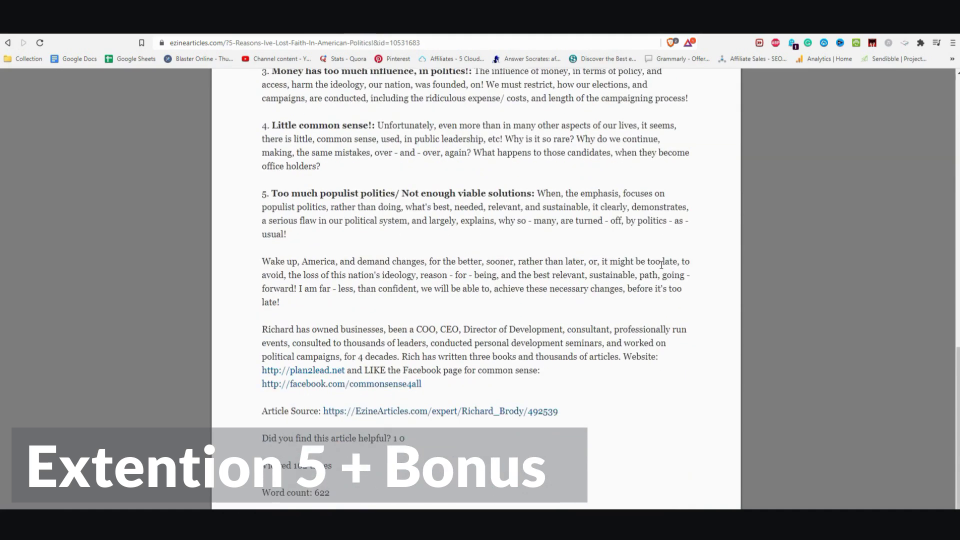
scroll(656, 295, up, 14)
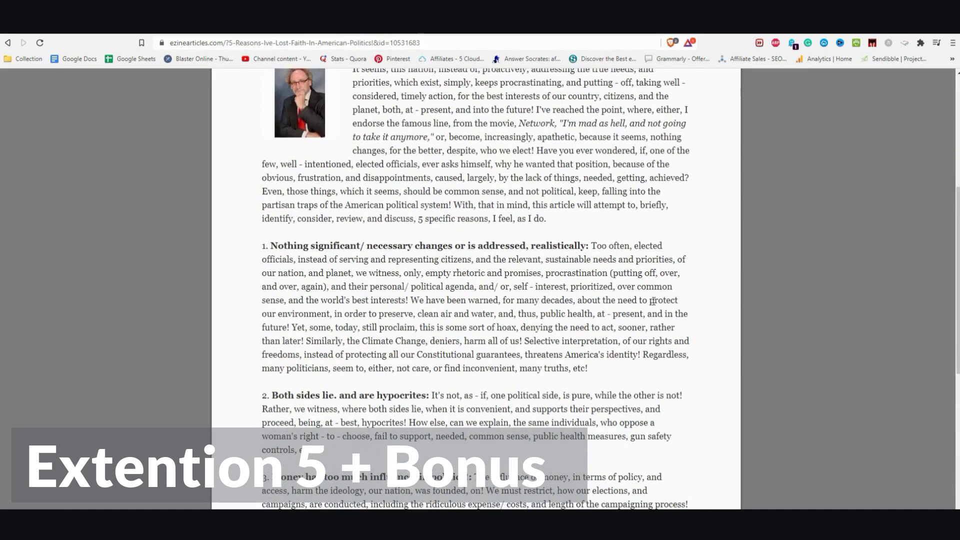
scroll(653, 302, up, 2)
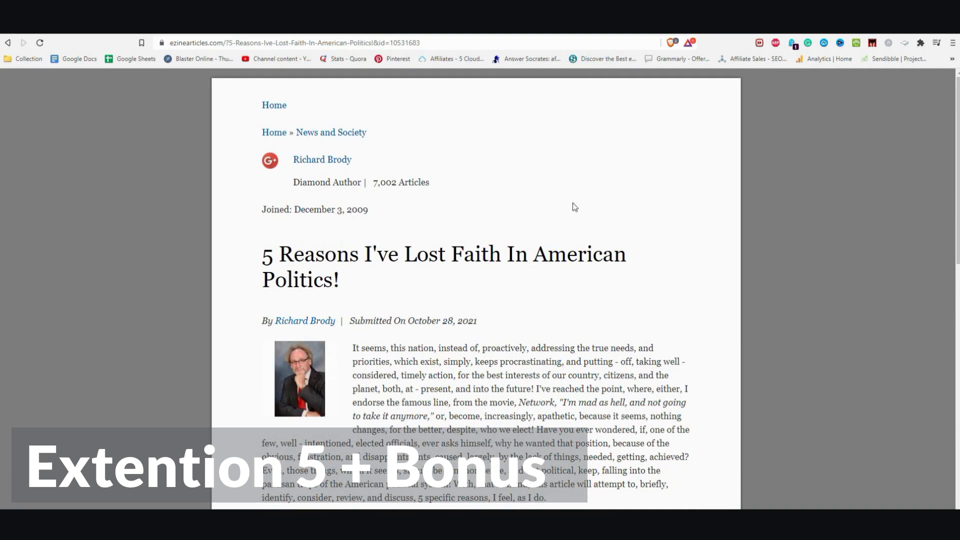
scroll(647, 241, down, 1)
scroll(630, 247, down, 2)
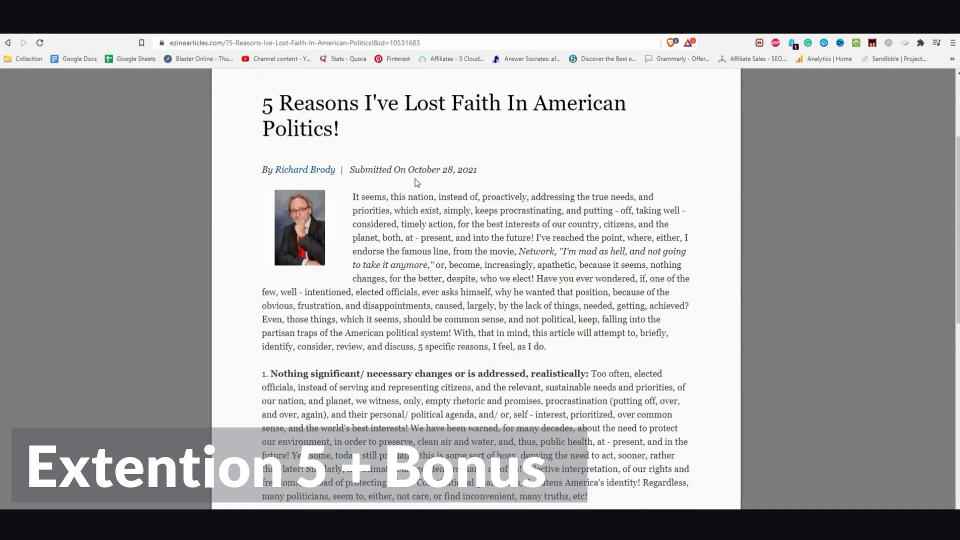
scroll(448, 319, down, 1)
scroll(448, 319, down, 7)
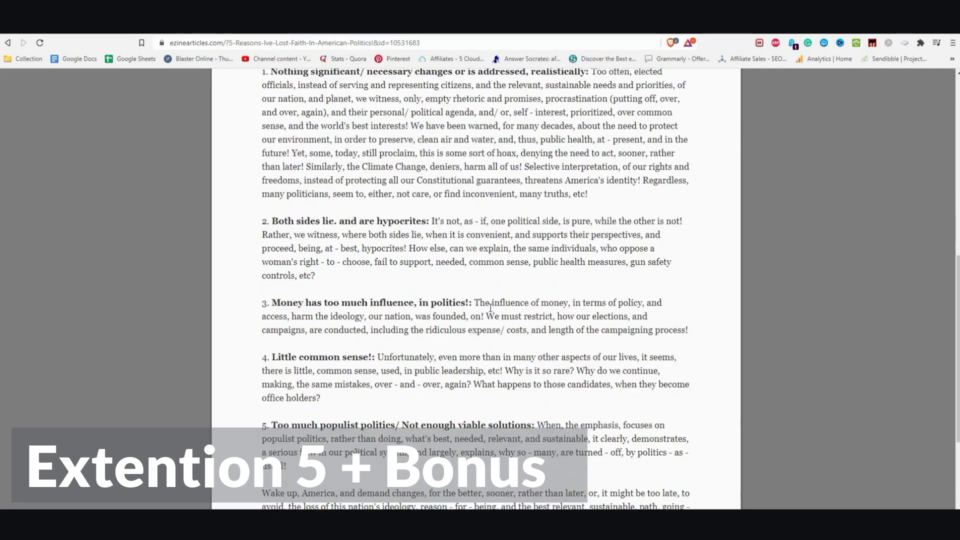
scroll(501, 312, up, 8)
scroll(501, 312, up, 2)
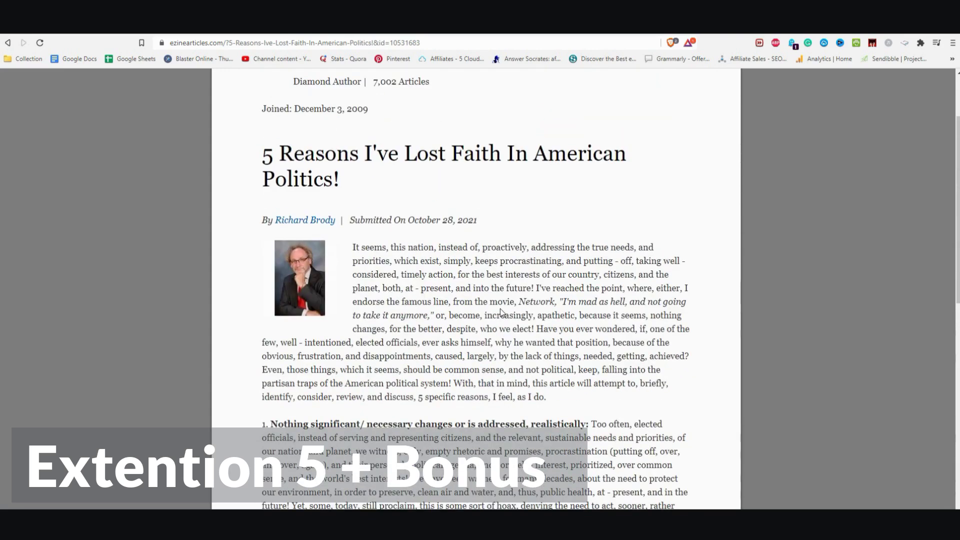
scroll(495, 243, up, 1)
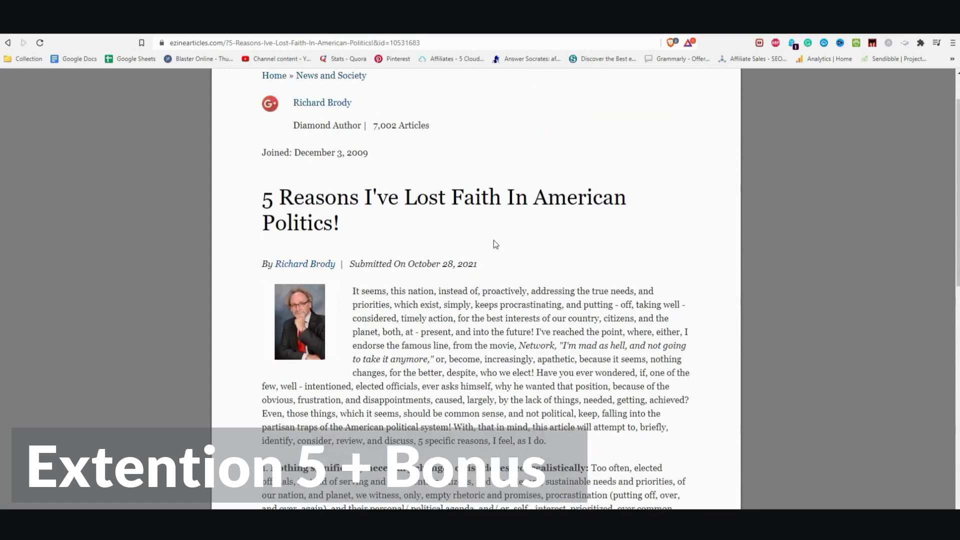